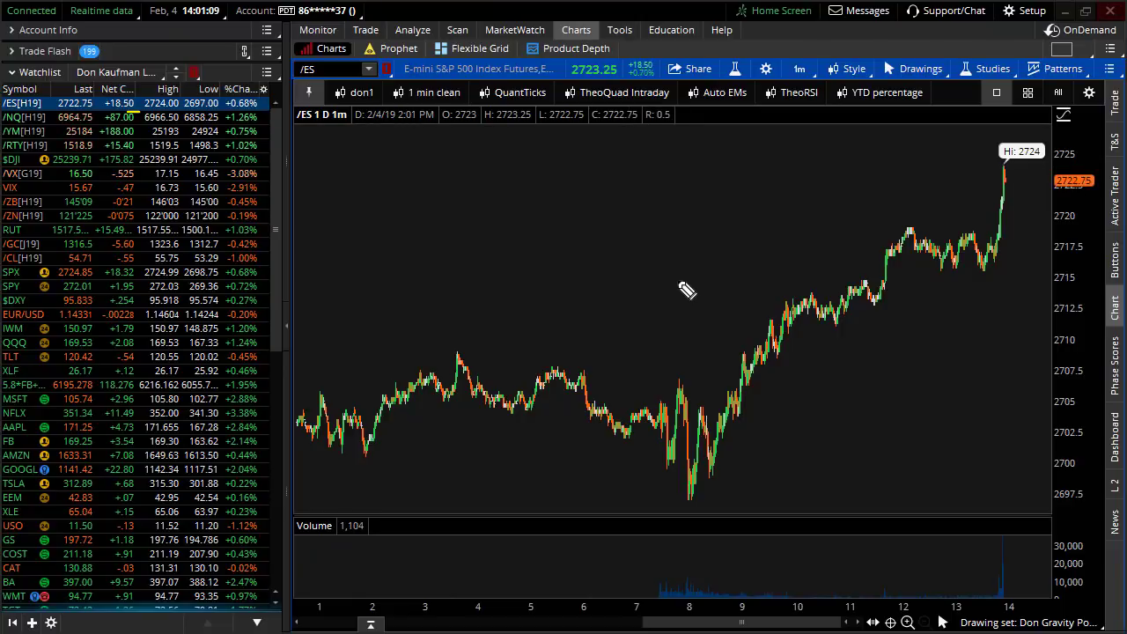
- Annotate the /ES chart with a minus sign beside a triangle and the handwritten notes "Short Calls" and "Short Put" above it
mouse_move(684, 282)
mouse_down()
mouse_move(634, 319)
mouse_move(717, 314)
mouse_move(650, 297)
mouse_move(627, 315)
mouse_move(612, 292)
mouse_up()
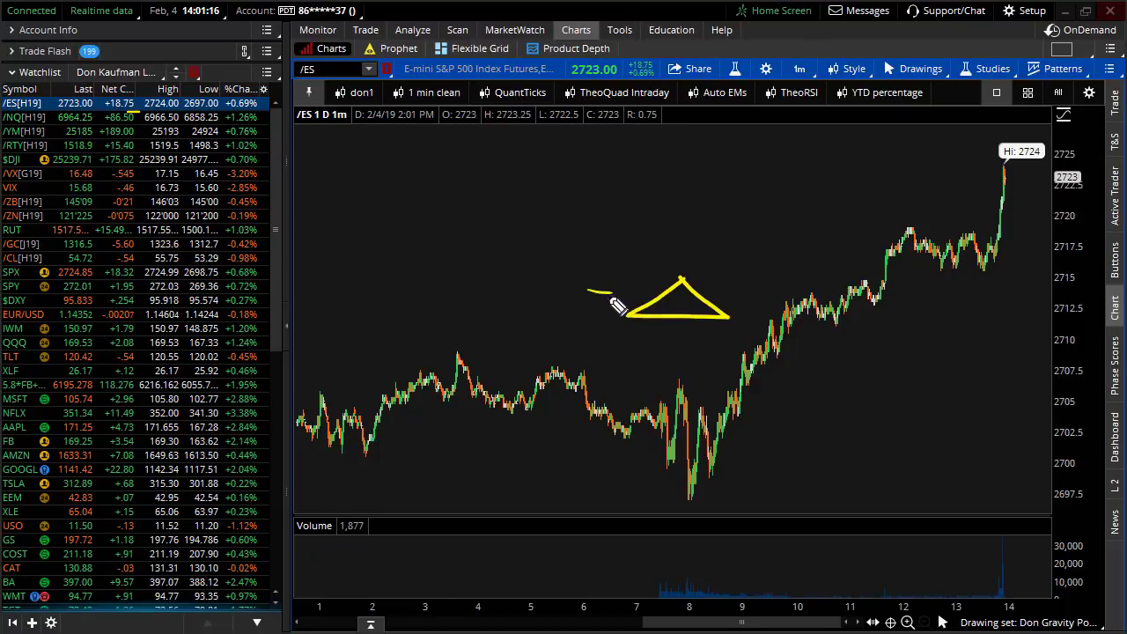
mouse_move(494, 226)
mouse_down()
mouse_move(515, 197)
mouse_move(548, 226)
mouse_move(579, 216)
mouse_move(661, 224)
mouse_move(518, 243)
mouse_move(554, 264)
mouse_move(648, 257)
mouse_up()
drag(639, 240, 697, 248)
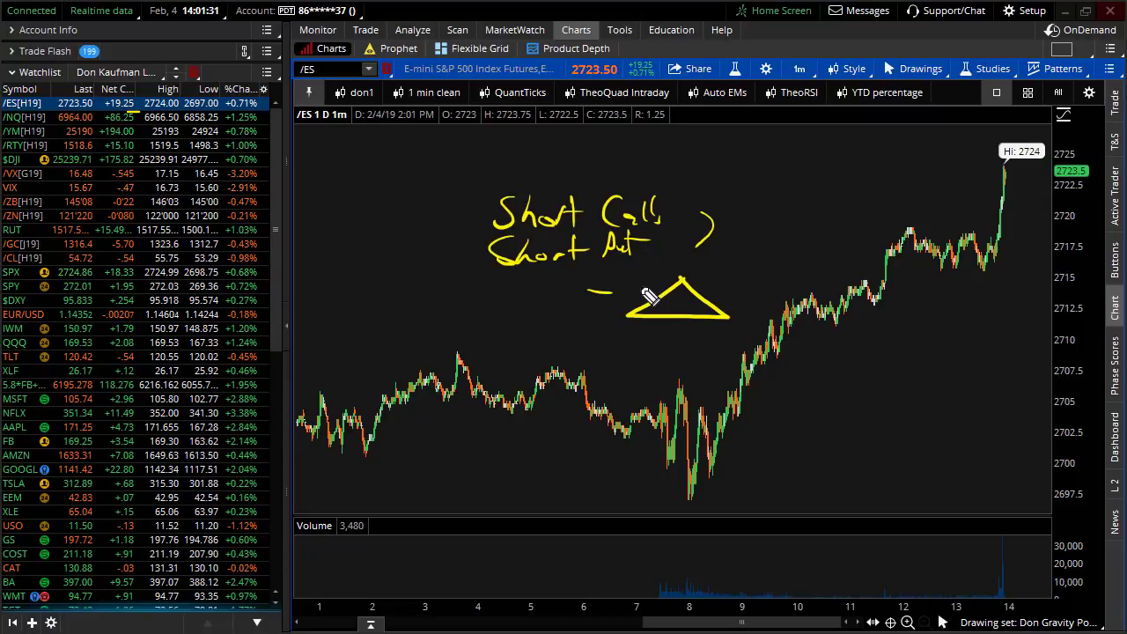
- Trace the rally on the /ES chart with freehand lines and circle the minus-triangle symbol
mouse_move(670, 456)
mouse_down()
mouse_move(881, 279)
mouse_move(988, 170)
mouse_up()
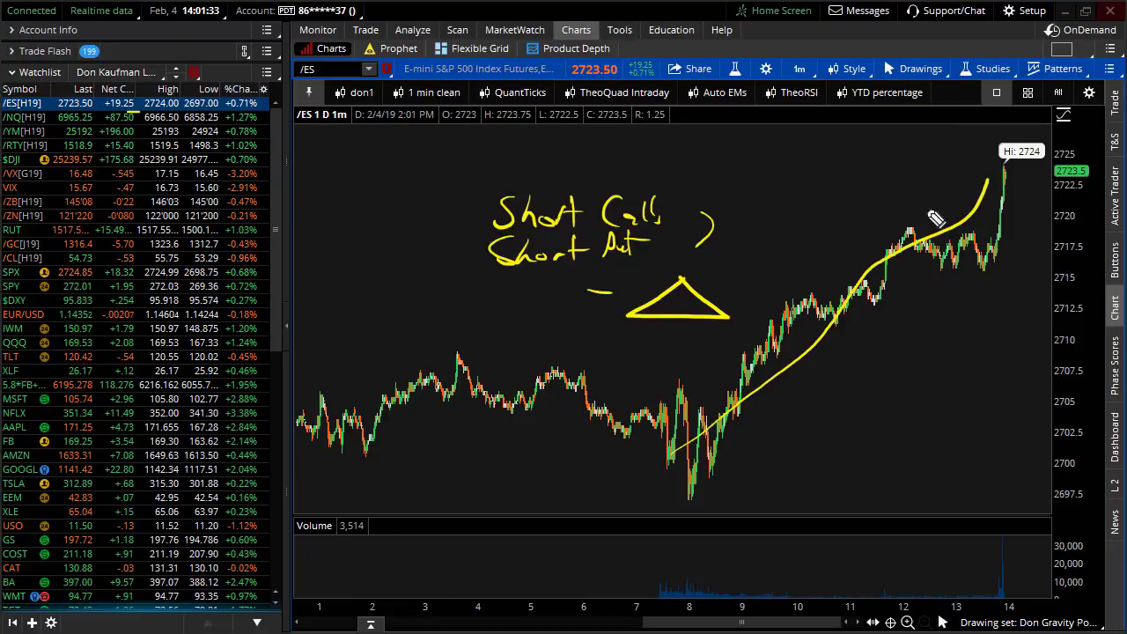
mouse_move(668, 280)
mouse_down()
mouse_move(620, 277)
mouse_move(652, 269)
mouse_up()
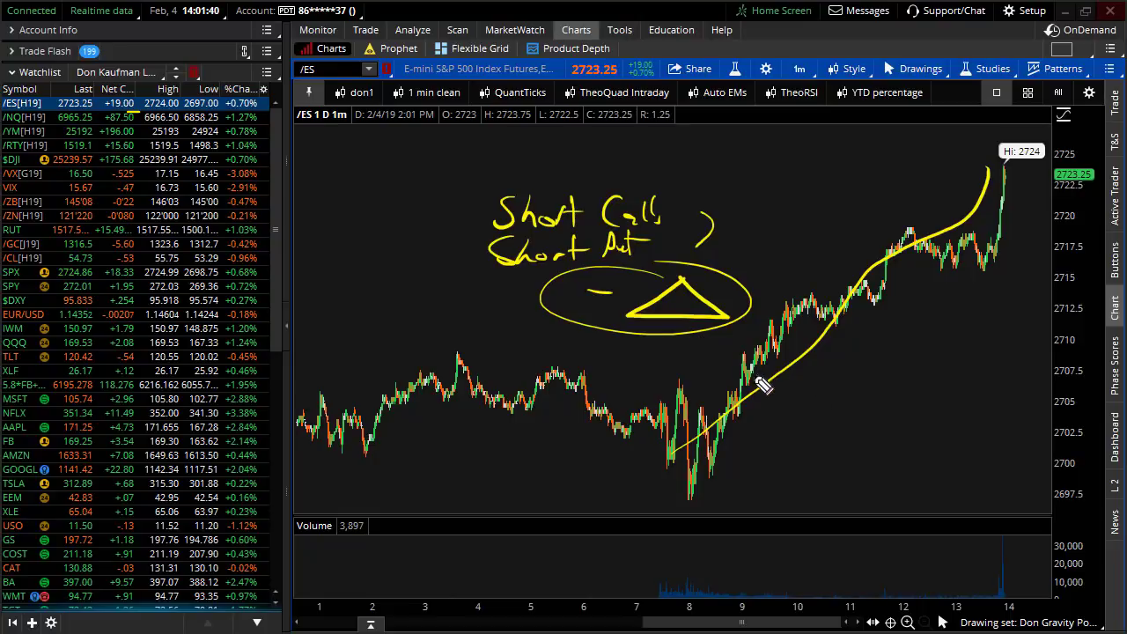
drag(803, 329, 808, 336)
drag(831, 399, 844, 422)
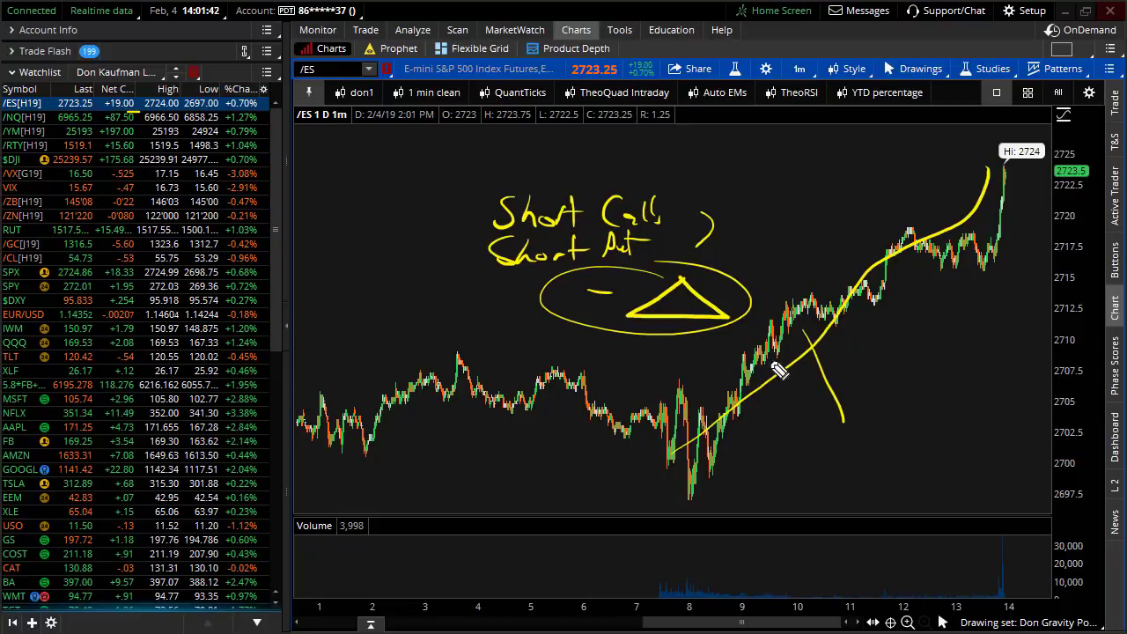
mouse_move(744, 382)
mouse_down()
mouse_move(800, 357)
mouse_move(962, 208)
mouse_up()
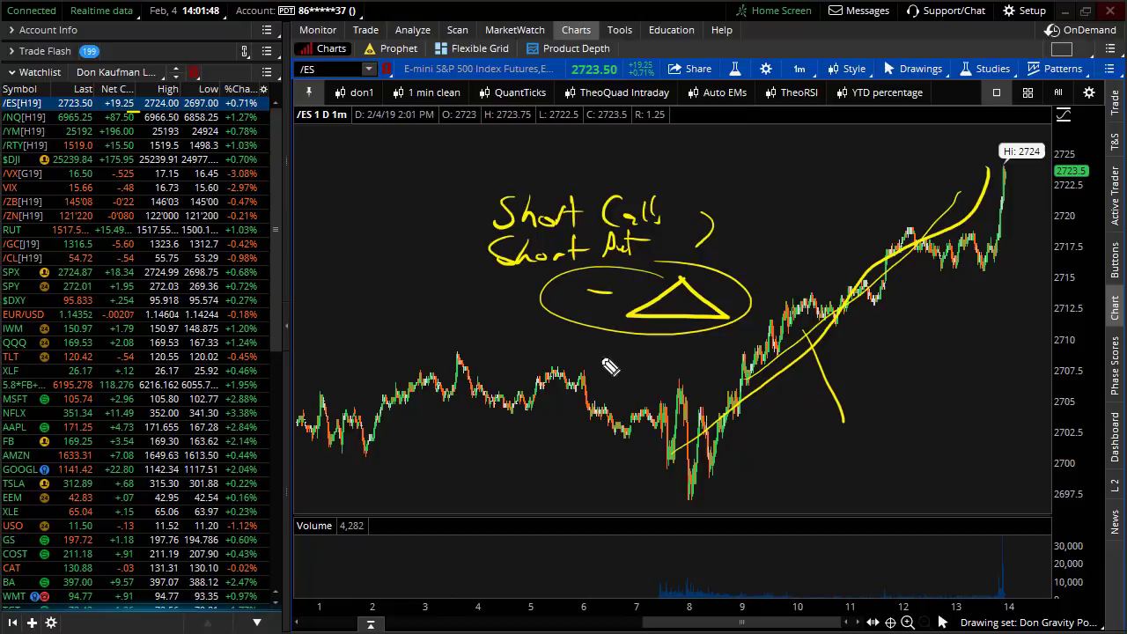
- Draw a plus sign with a triangle below the minus-triangle symbol and circle both symbols
mouse_move(603, 357)
mouse_down()
mouse_move(604, 376)
mouse_move(621, 366)
mouse_move(698, 385)
mouse_move(662, 349)
mouse_up()
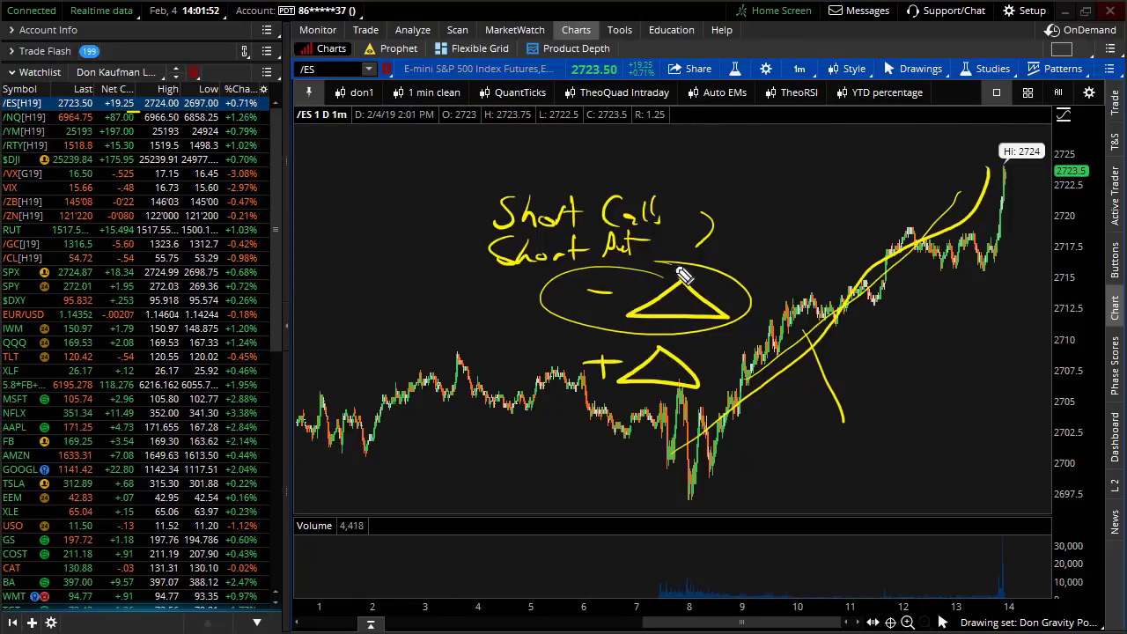
drag(684, 272, 678, 277)
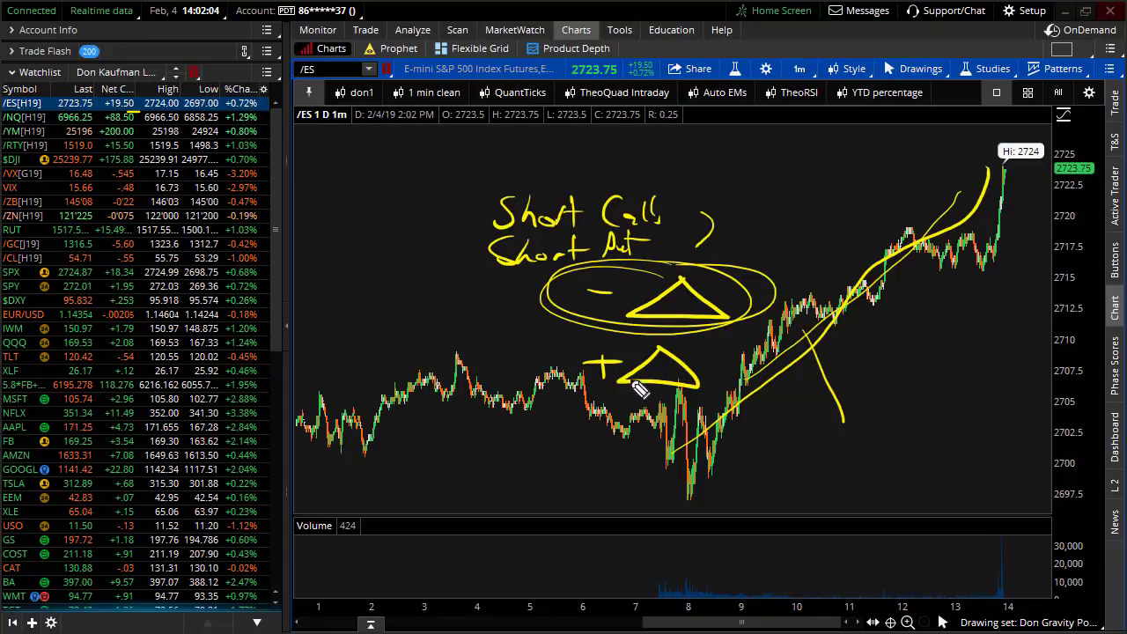
drag(632, 337, 520, 359)
drag(535, 402, 656, 347)
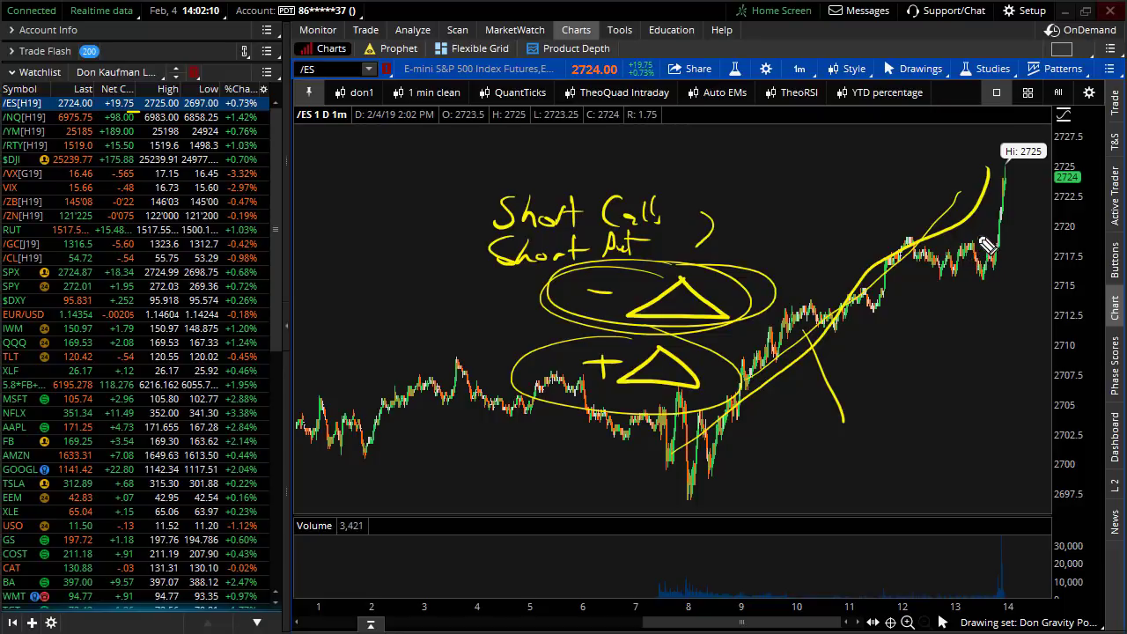
- Trace the latest price spike on the /ES chart and clear all freehand annotations
mouse_move(985, 263)
mouse_down()
mouse_move(1006, 247)
mouse_move(1027, 182)
mouse_up()
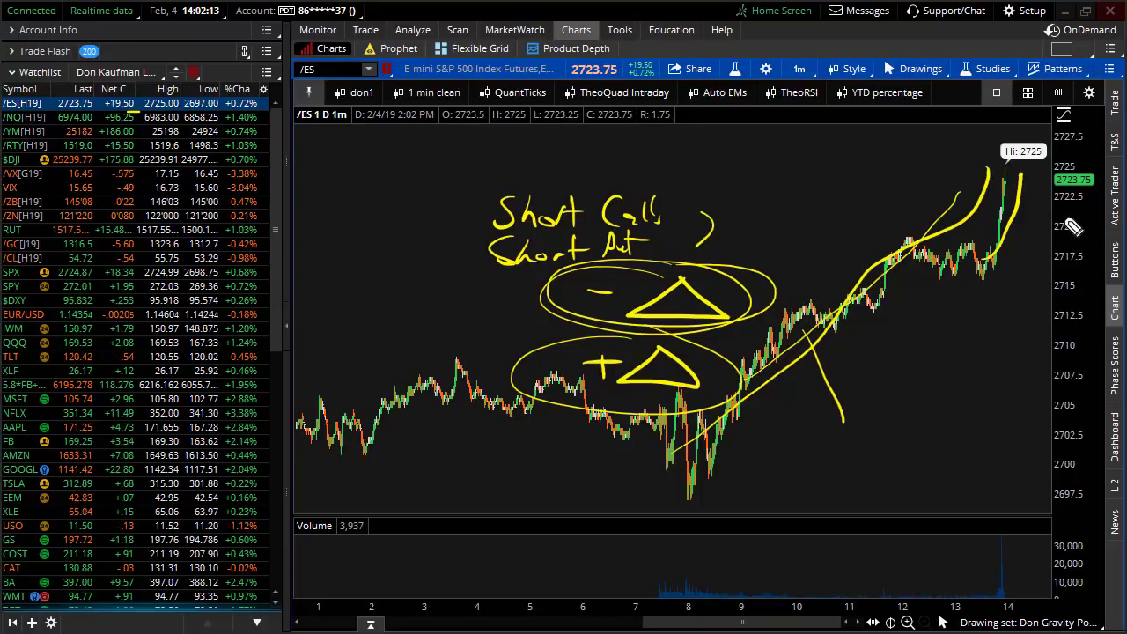
key(e)
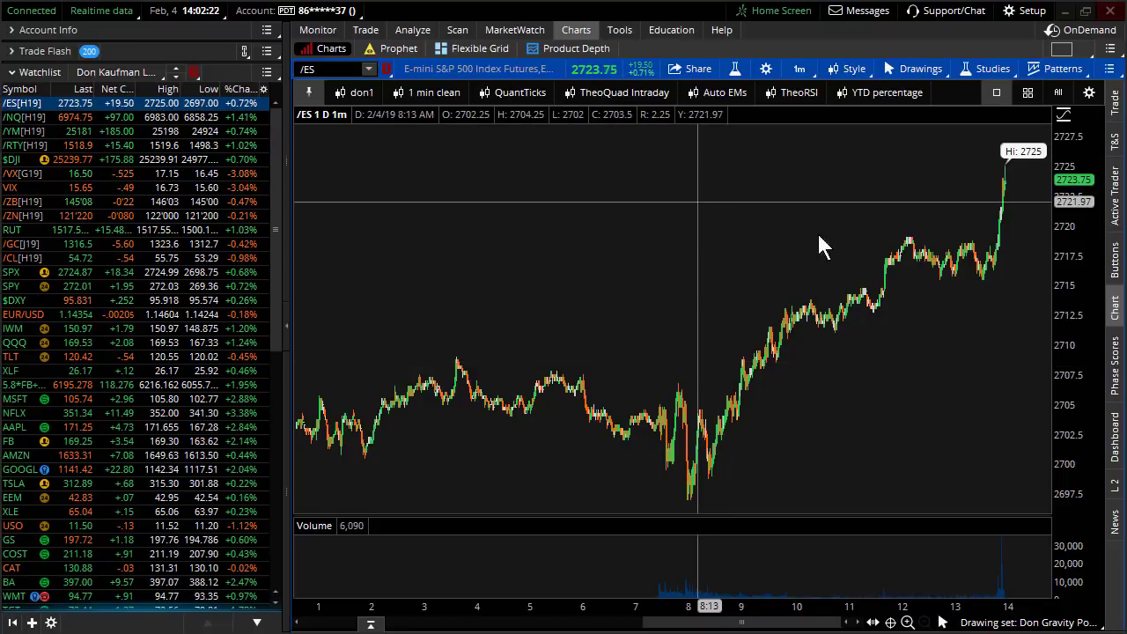
scroll(901, 237, up, 5)
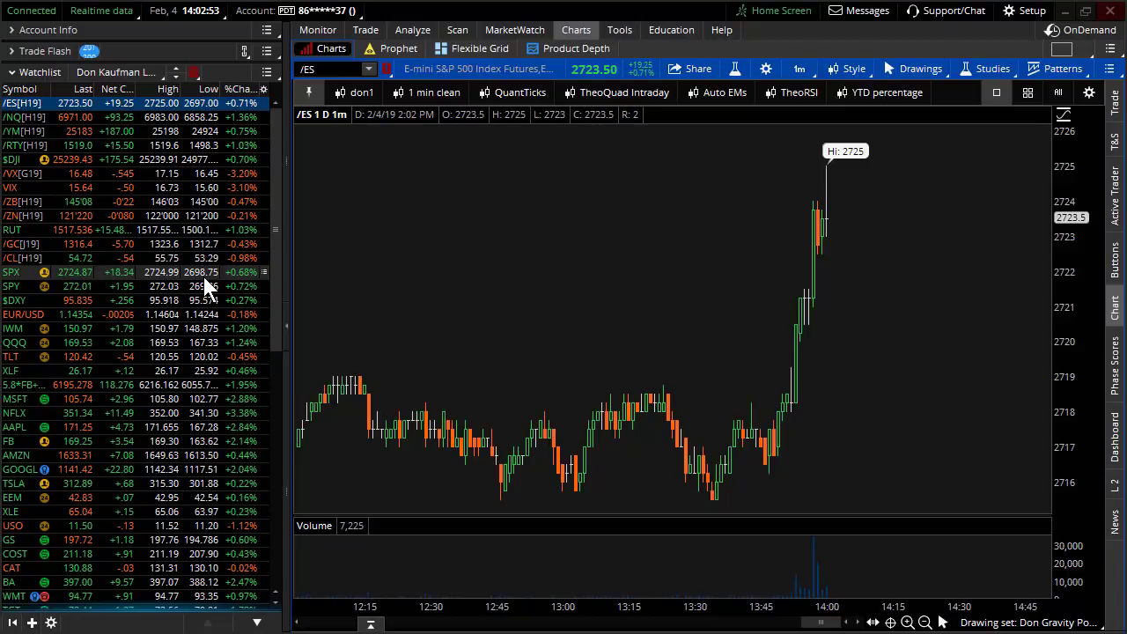
- Load SPX and open its historical option chain in thinkBack
click(203, 277)
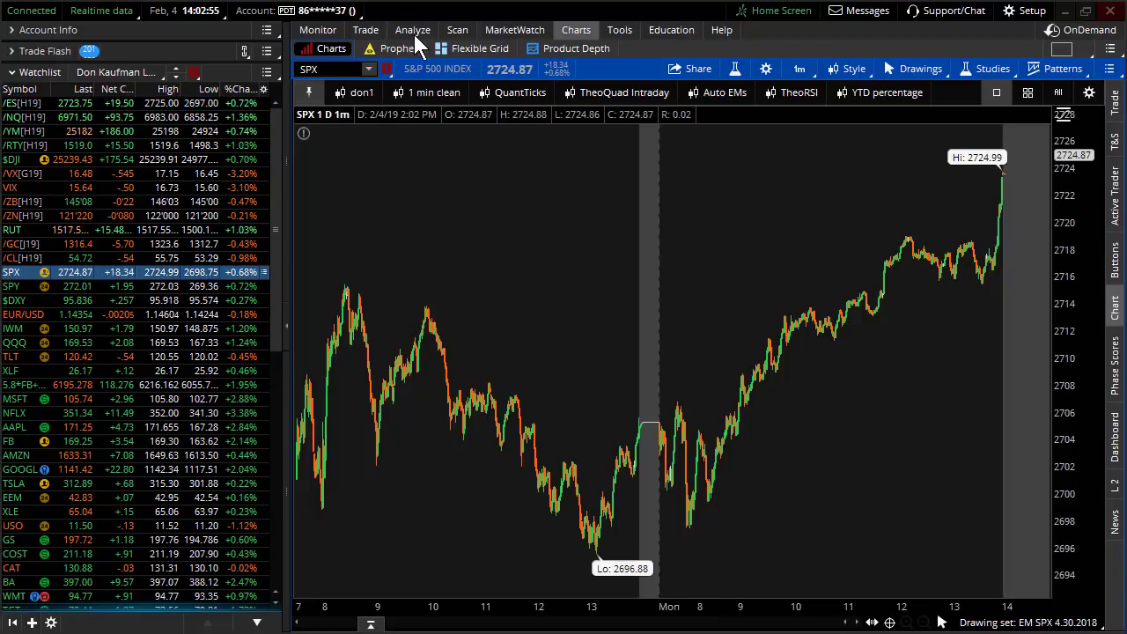
click(413, 29)
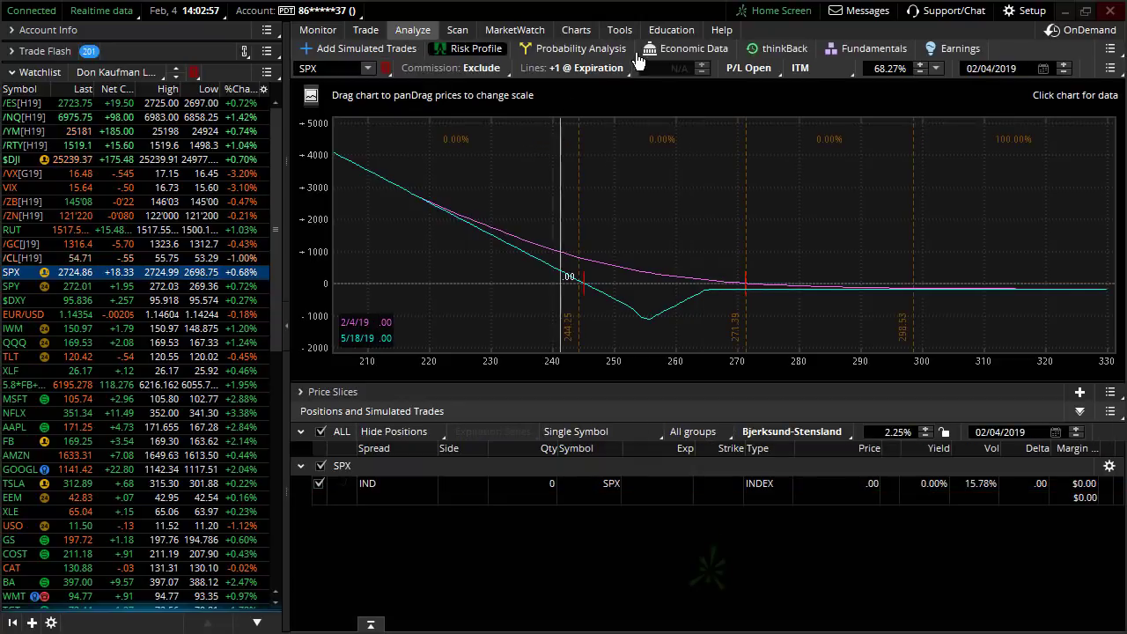
click(780, 50)
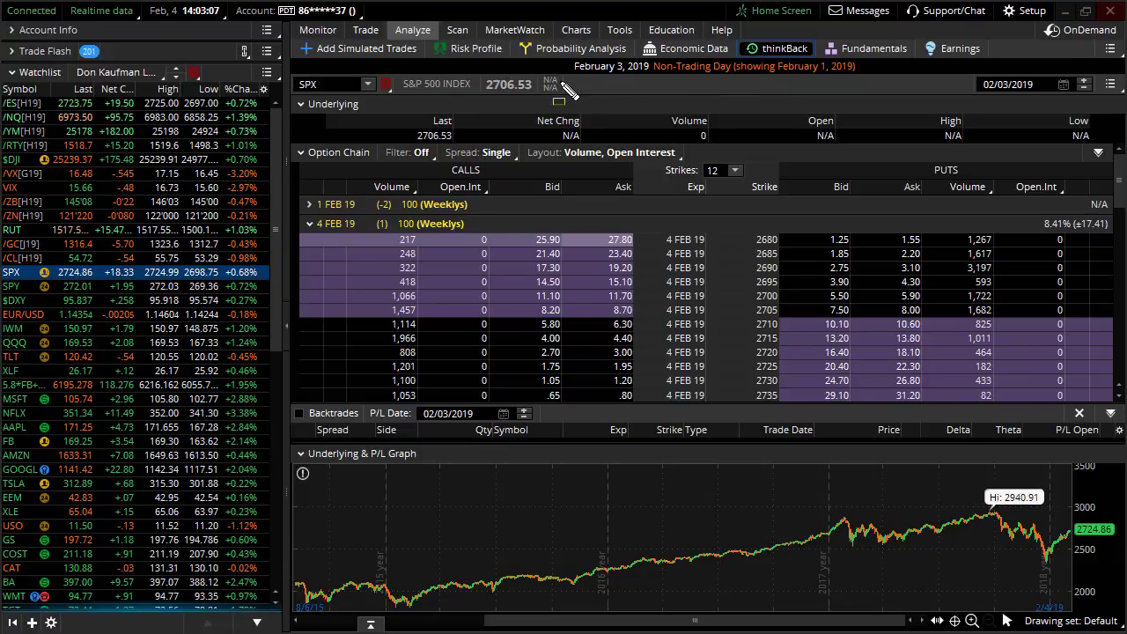
- Mark the February 1, 2019 date notice, the 4 FEB 19 expected move and the SPX net change, clearing the marks when done
drag(595, 79, 860, 78)
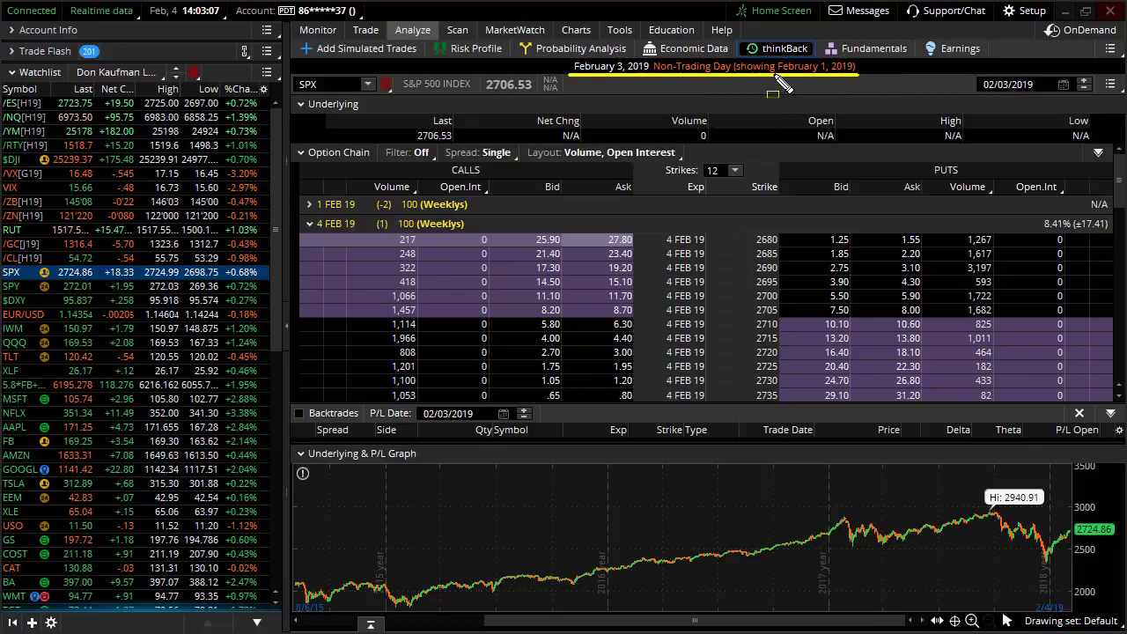
drag(724, 60, 871, 77)
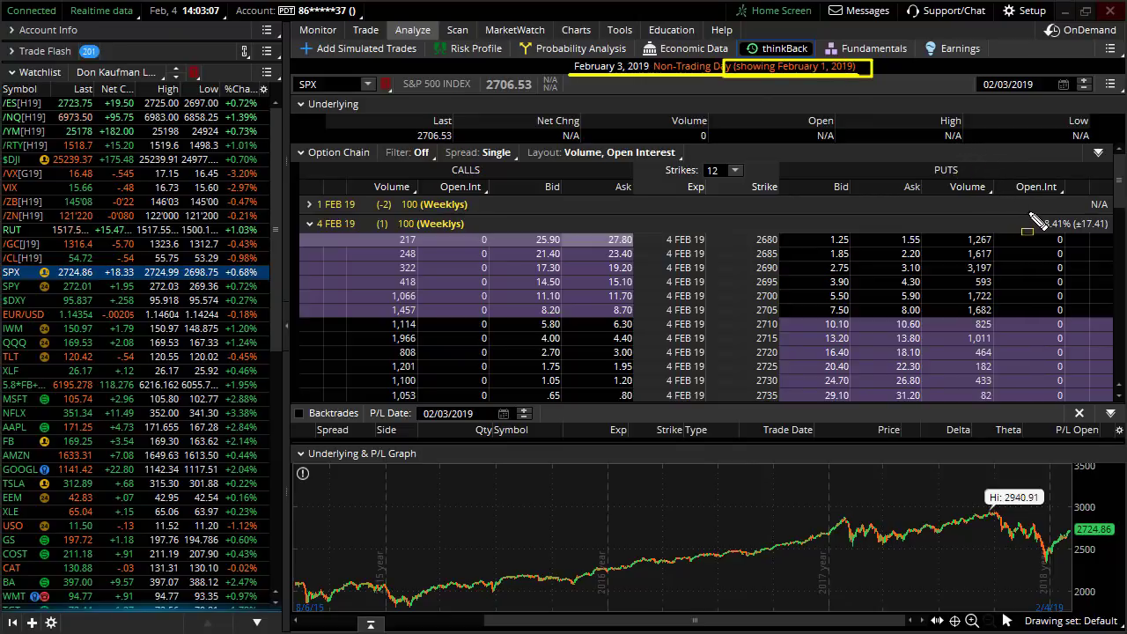
drag(1026, 212, 1106, 237)
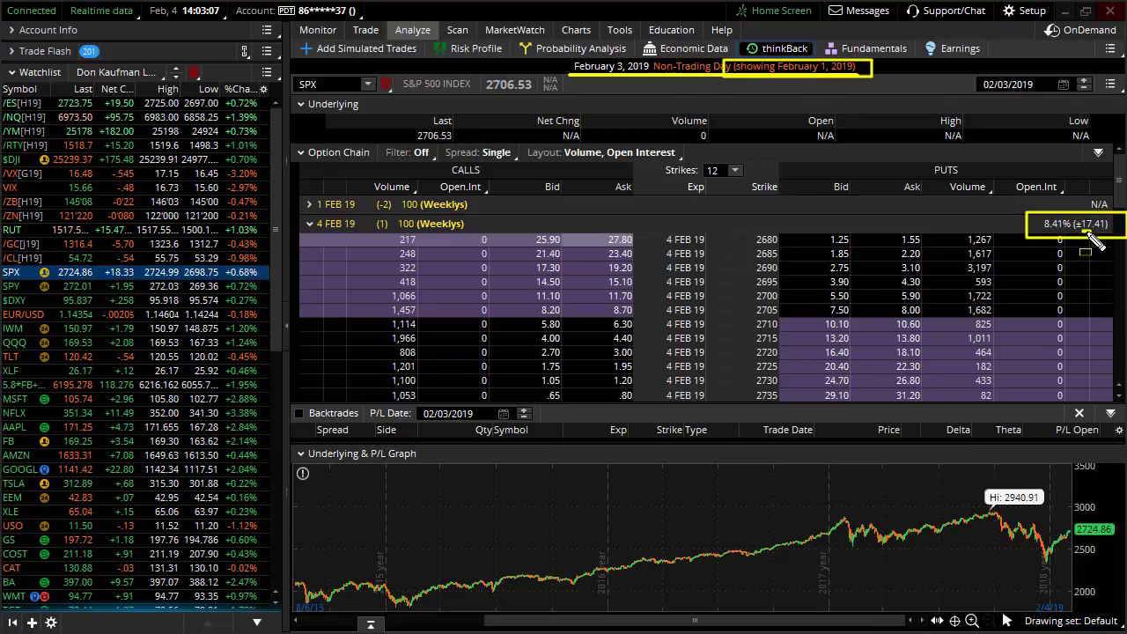
drag(1080, 231, 1120, 236)
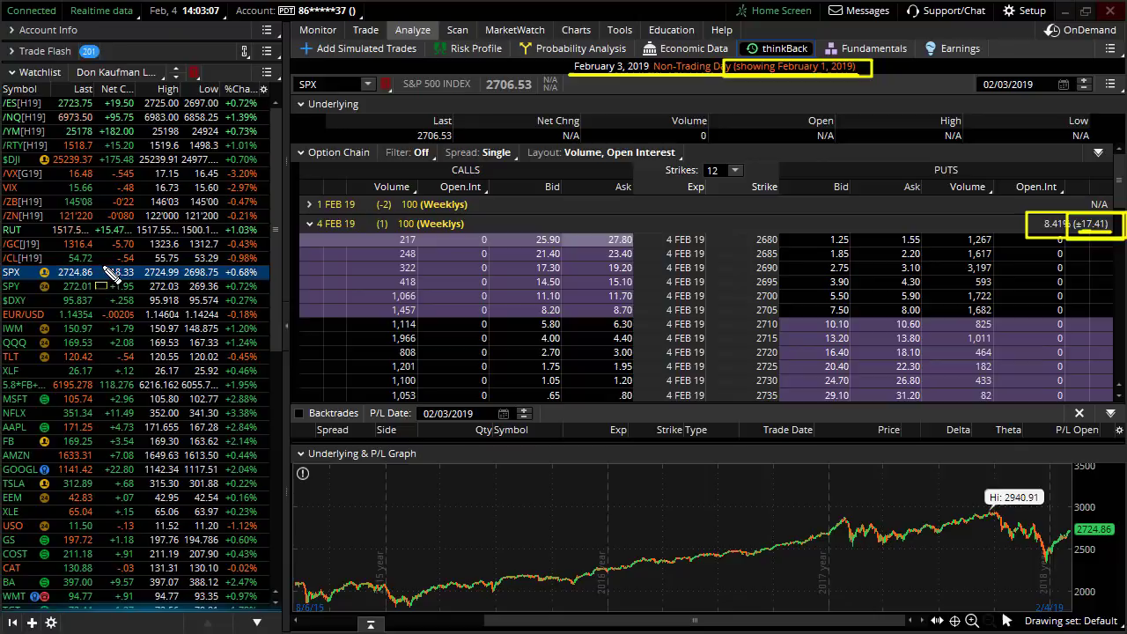
drag(99, 264, 152, 281)
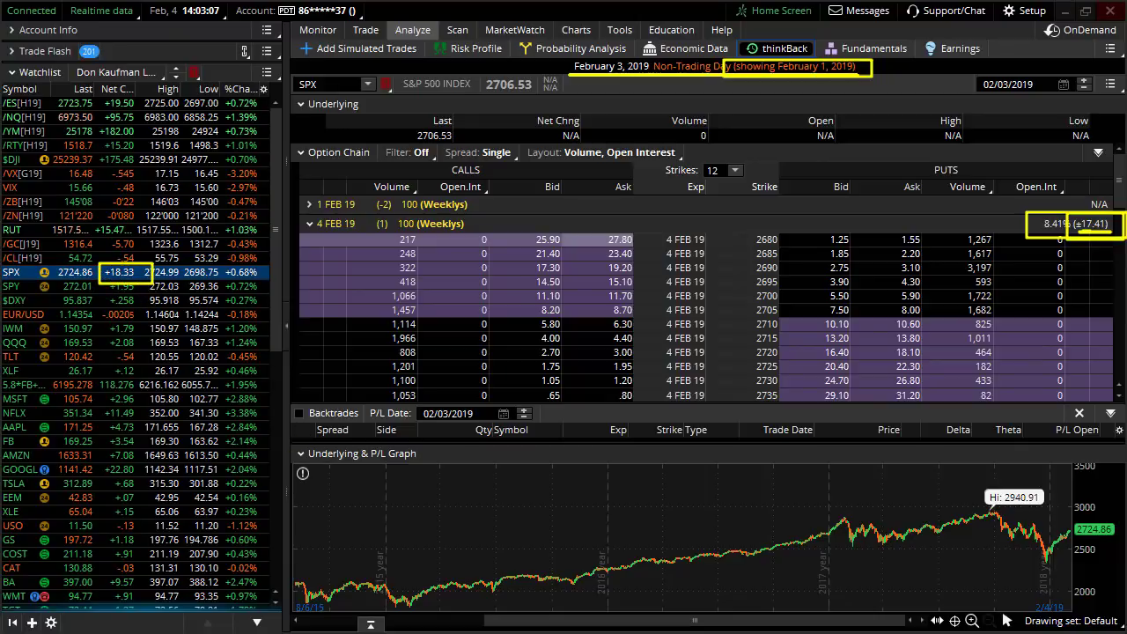
key(Escape)
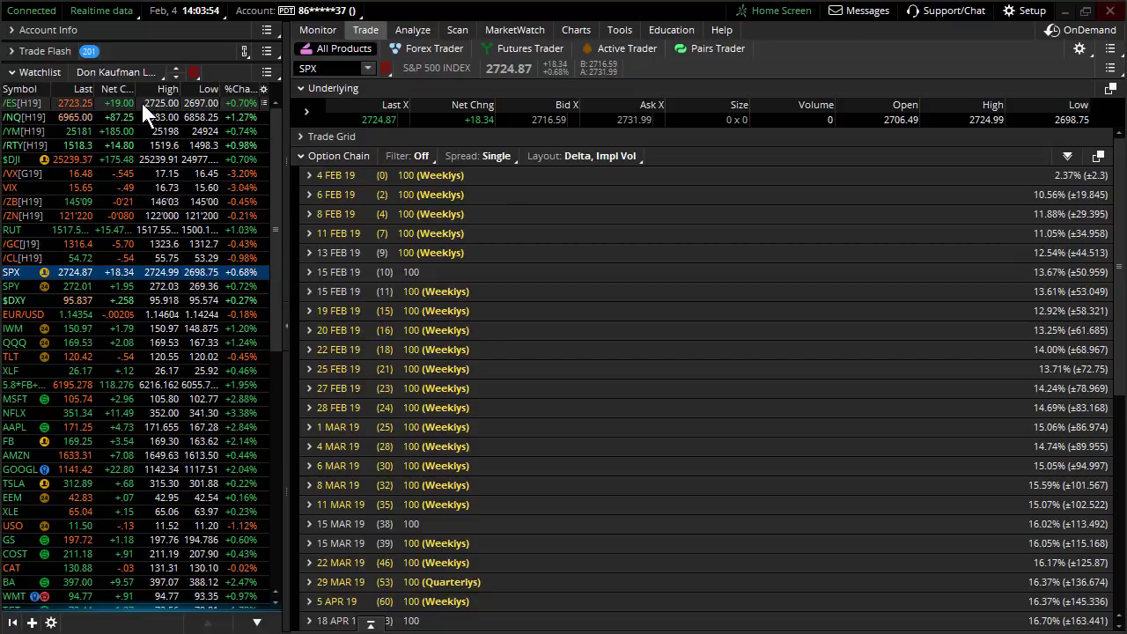
- View the /ES one-minute chart and the /ES futures option chain
click(576, 29)
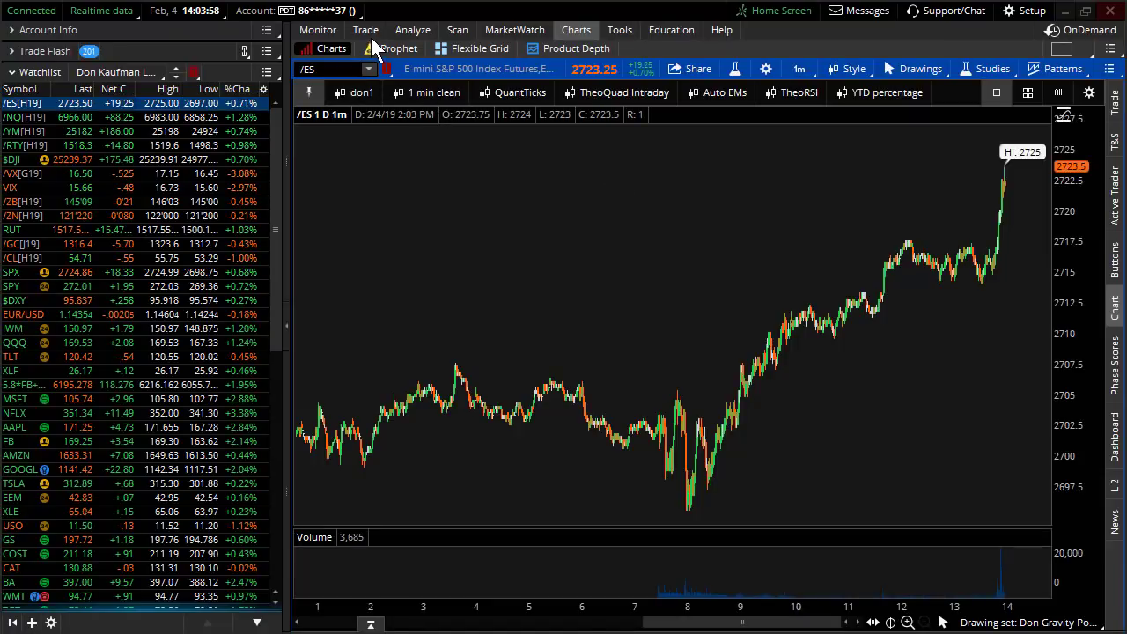
mouse_move(369, 31)
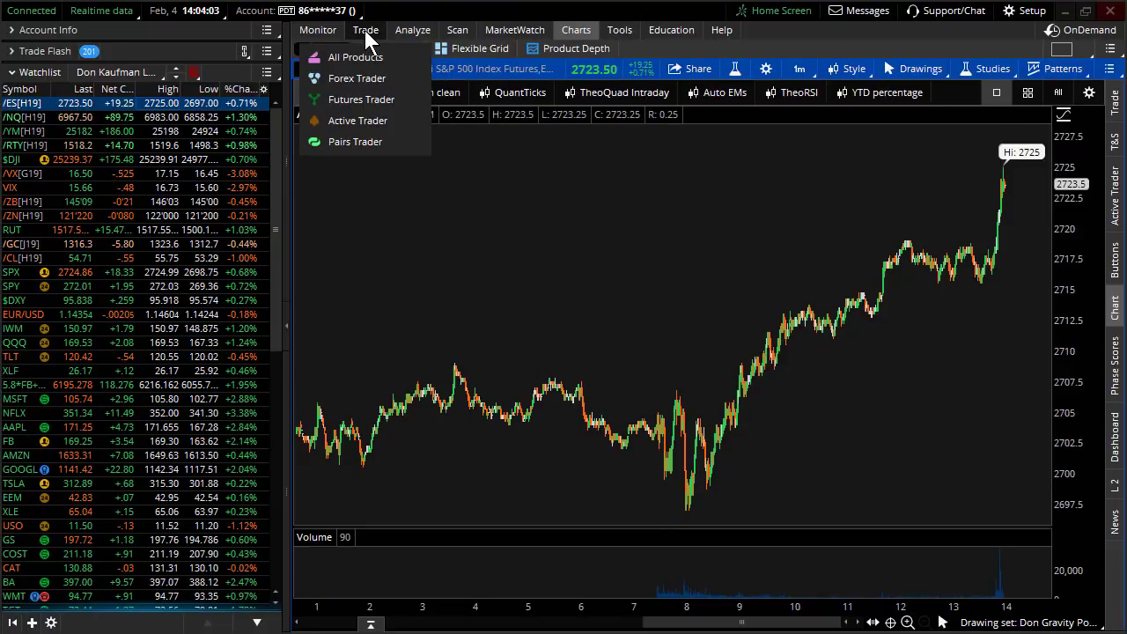
click(365, 31)
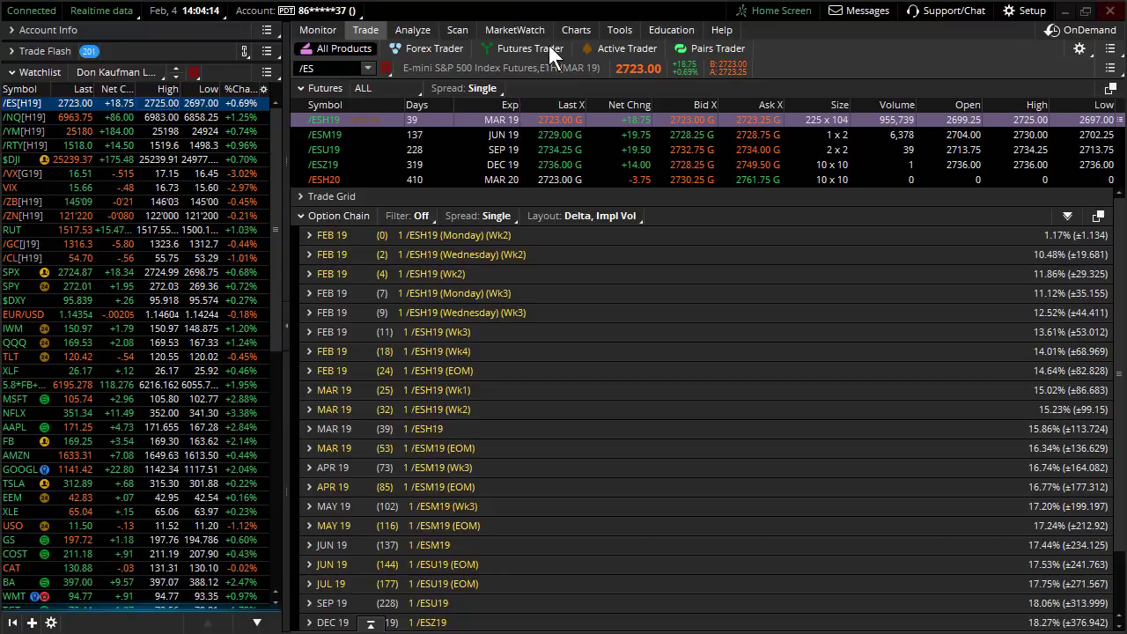
- Apply the don1 daily layout to the /ES chart and enlarge the volume pane to examine the latest volume bar
click(576, 30)
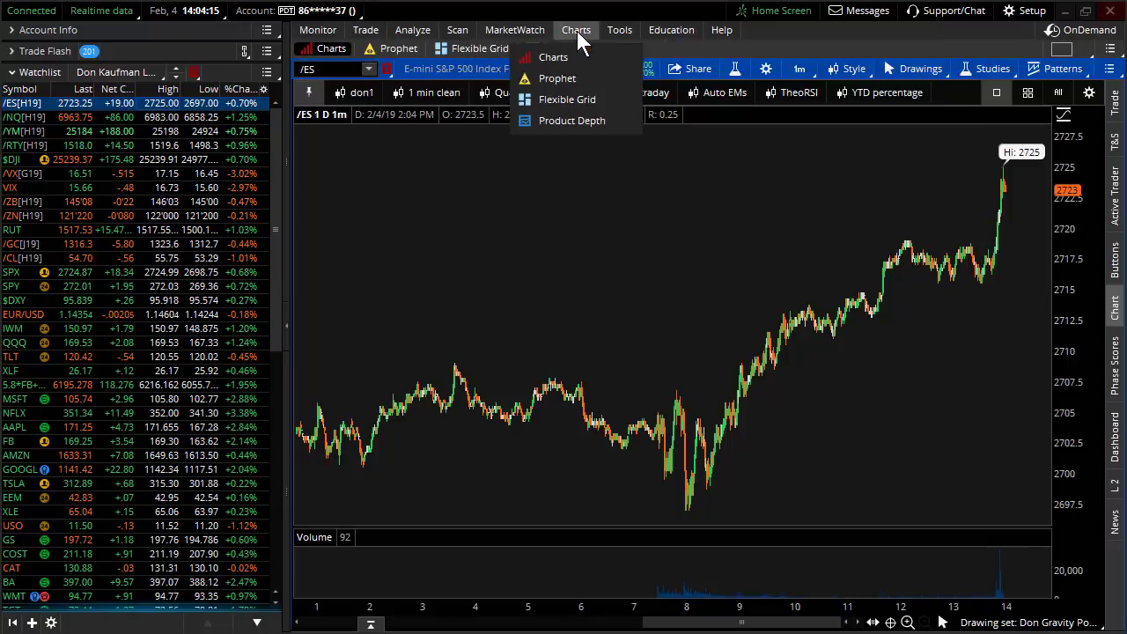
click(379, 91)
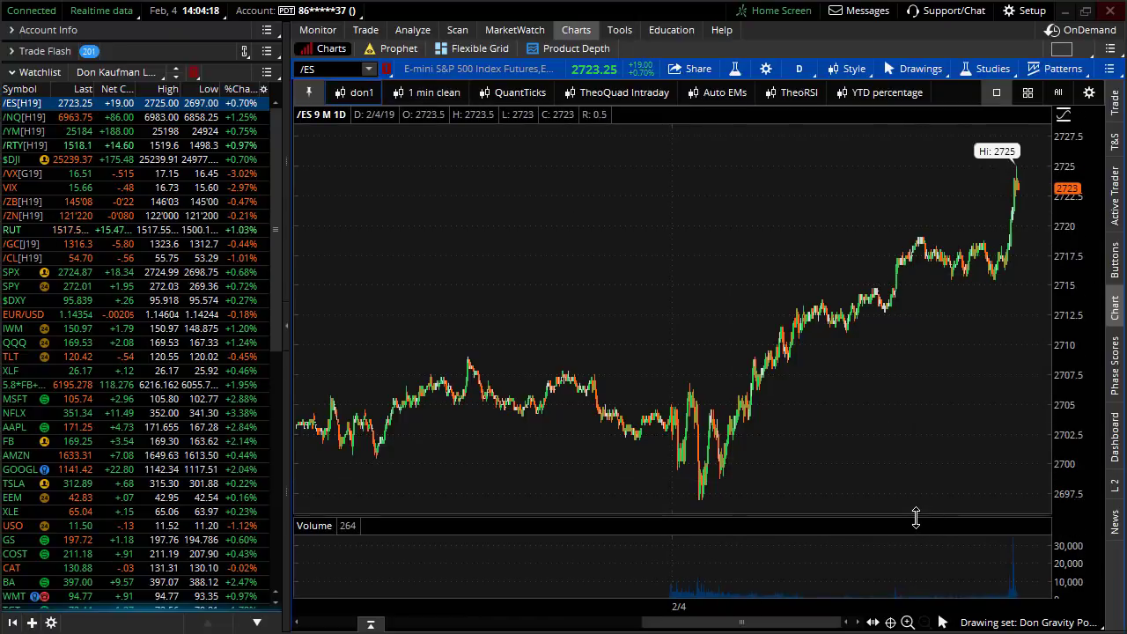
drag(916, 518, 922, 458)
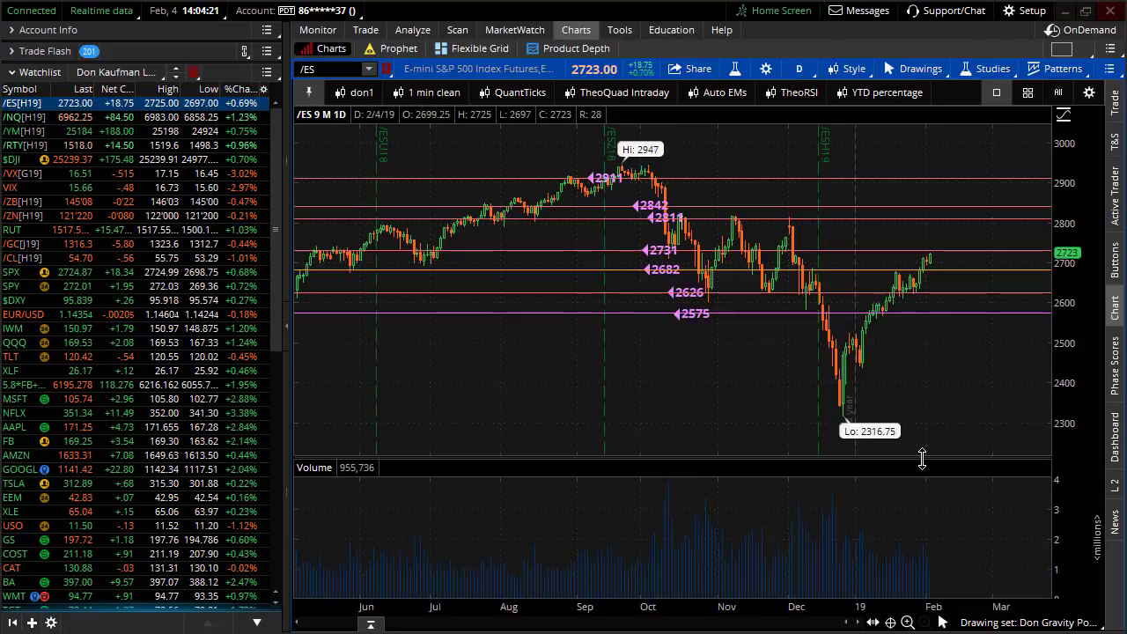
scroll(736, 411, up, 3)
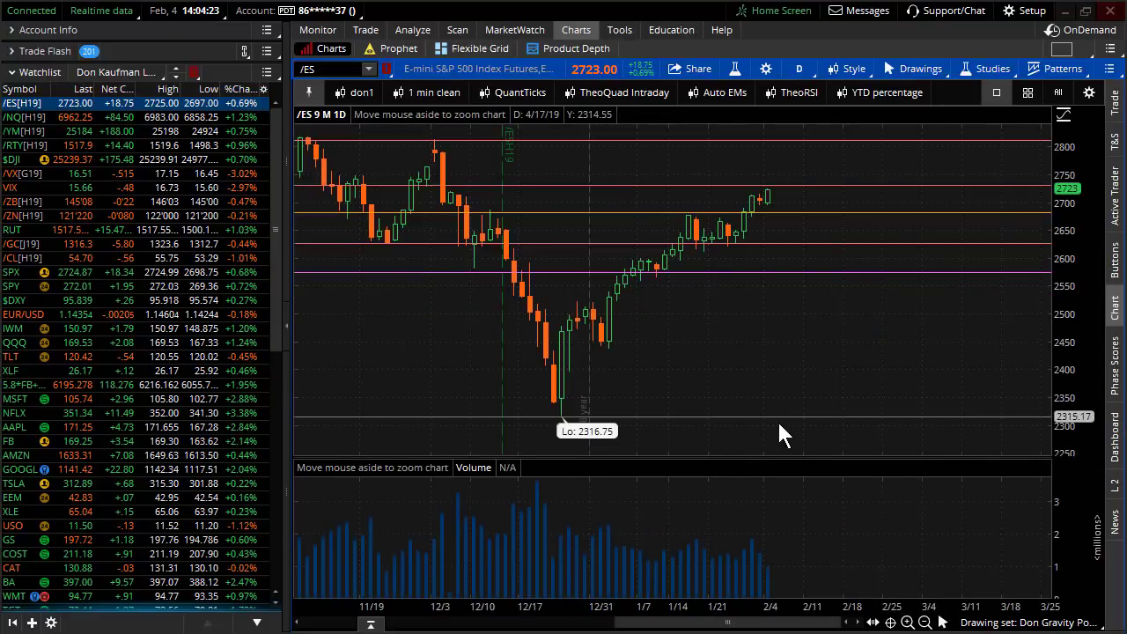
drag(808, 427, 810, 403)
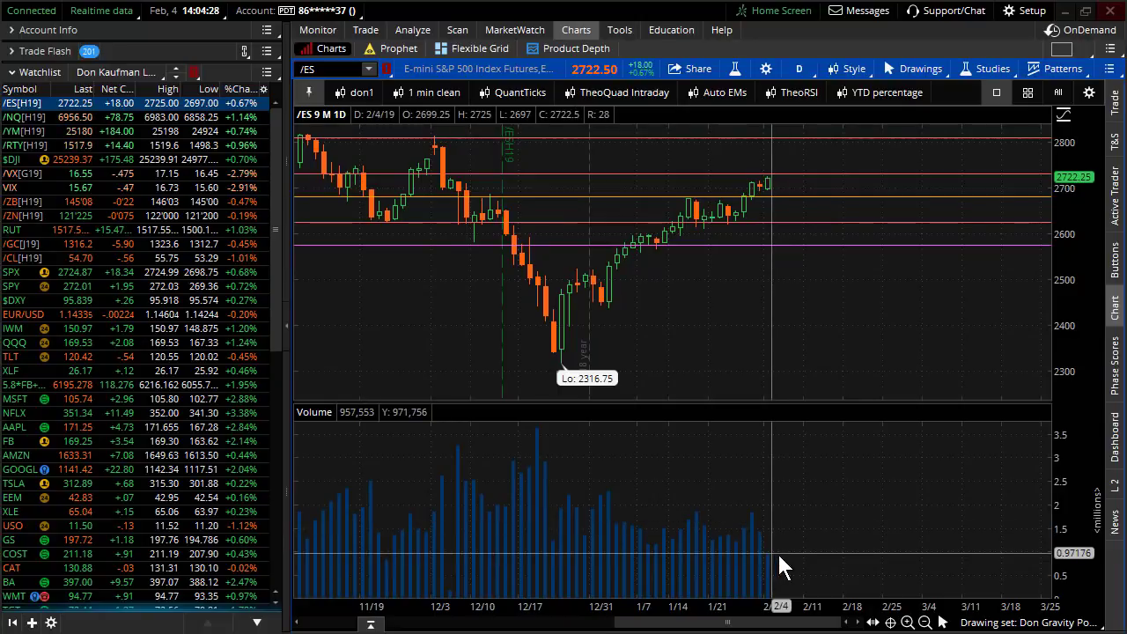
- Open the GOOGL option chain and box the 8 FEB 19 expected move and the underlying's last, bid and ask prices
click(366, 30)
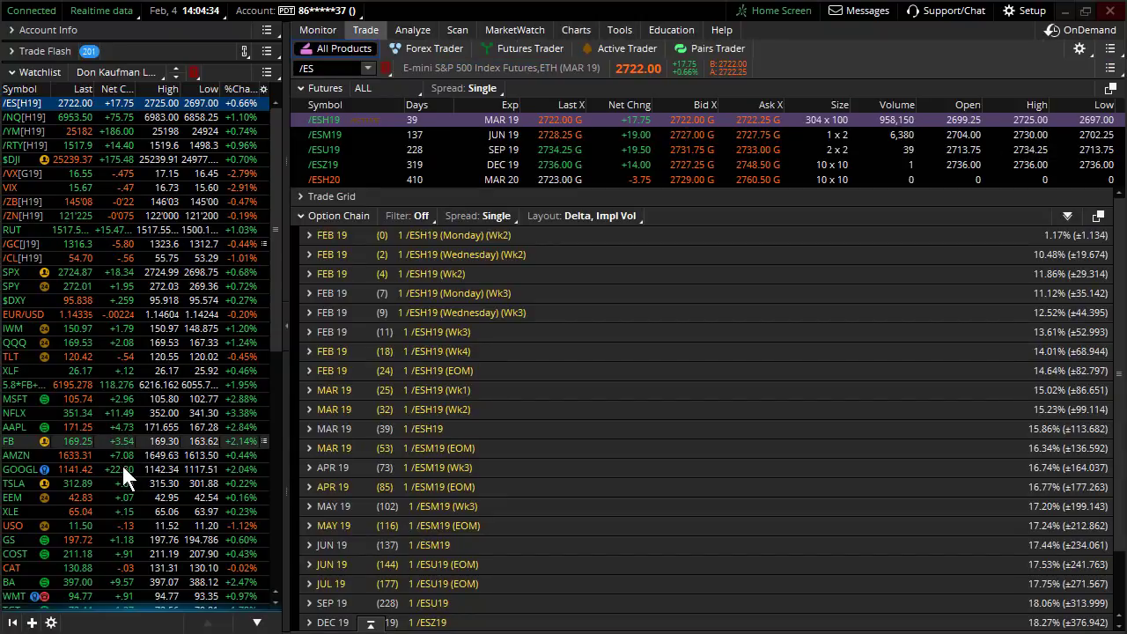
click(119, 465)
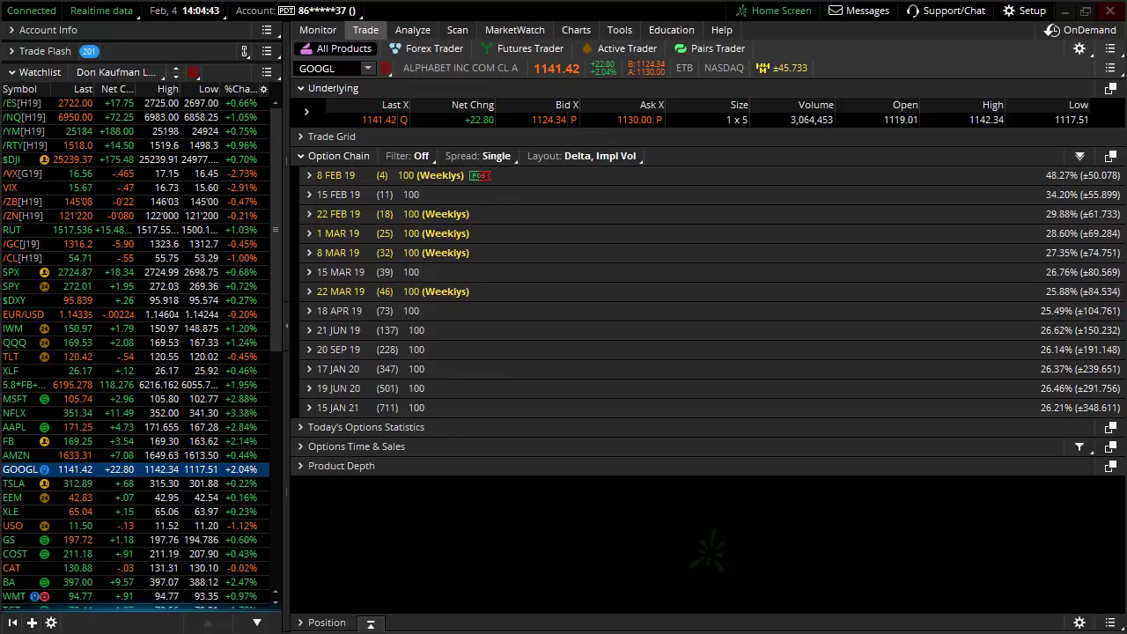
mouse_move(1016, 156)
mouse_down()
mouse_move(1048, 180)
mouse_move(1119, 188)
mouse_move(1097, 184)
mouse_up()
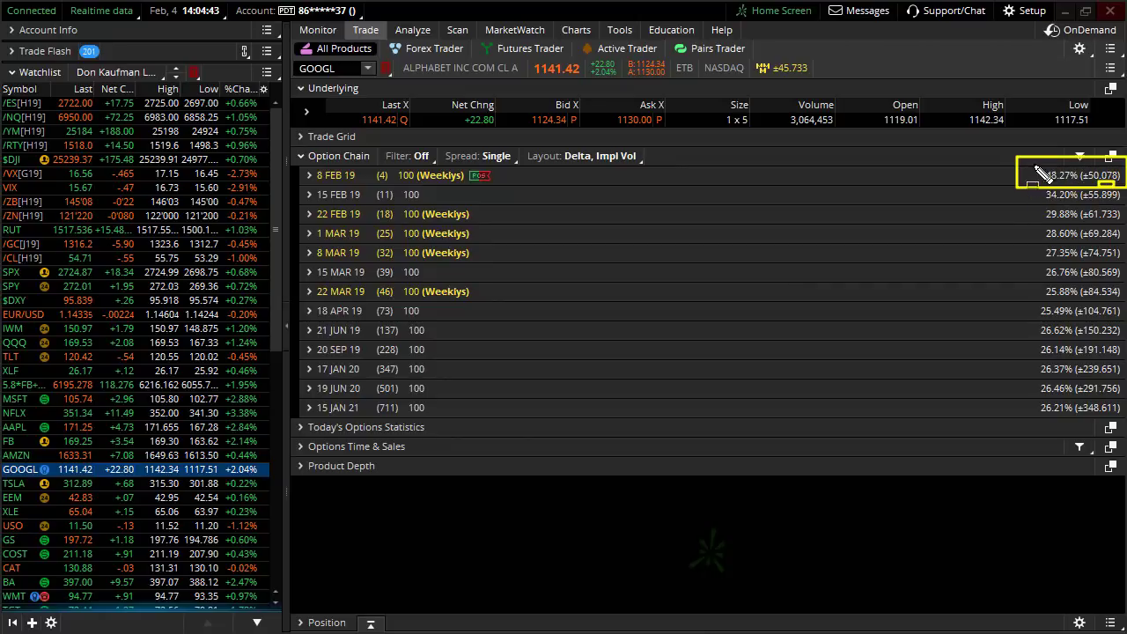
drag(1040, 172, 1120, 194)
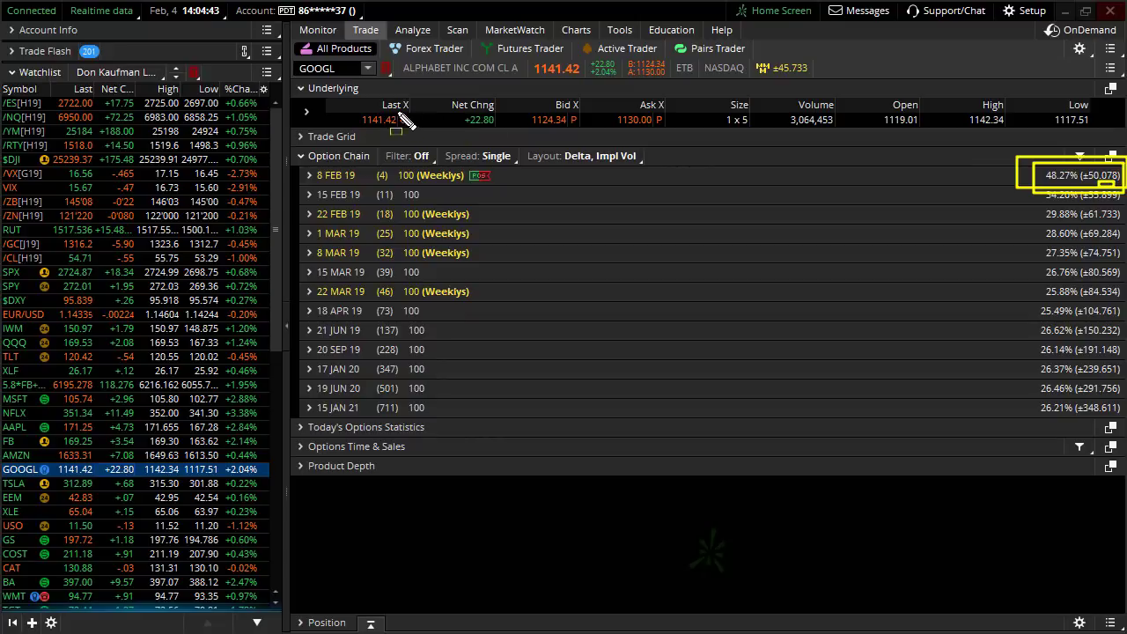
mouse_move(344, 95)
mouse_down()
mouse_move(418, 132)
mouse_move(386, 127)
mouse_up()
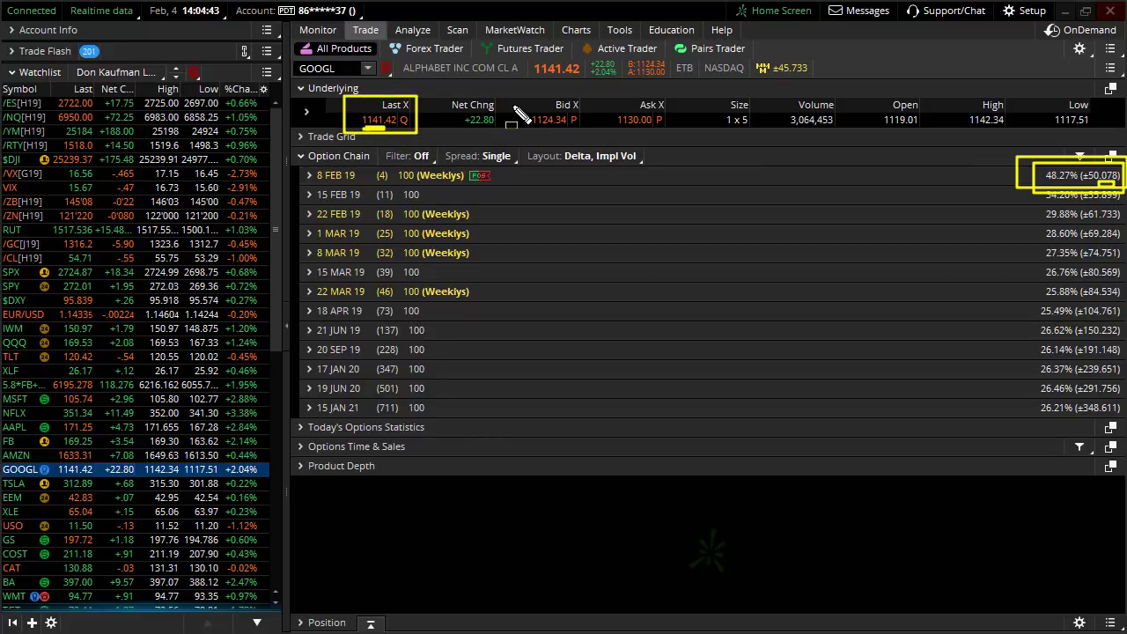
mouse_move(510, 91)
mouse_down()
mouse_move(550, 120)
mouse_move(675, 141)
mouse_up()
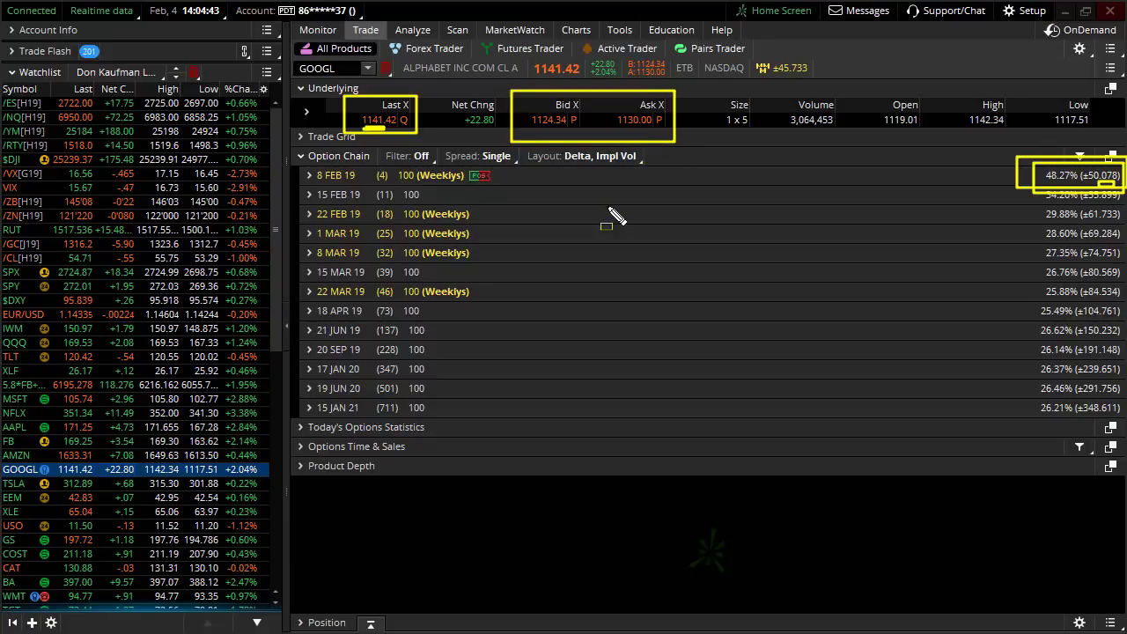
- Mark the space between the GOOGL bid and ask prices, finishing by clearing all the drawn marks
drag(578, 120, 604, 121)
key(Escape)
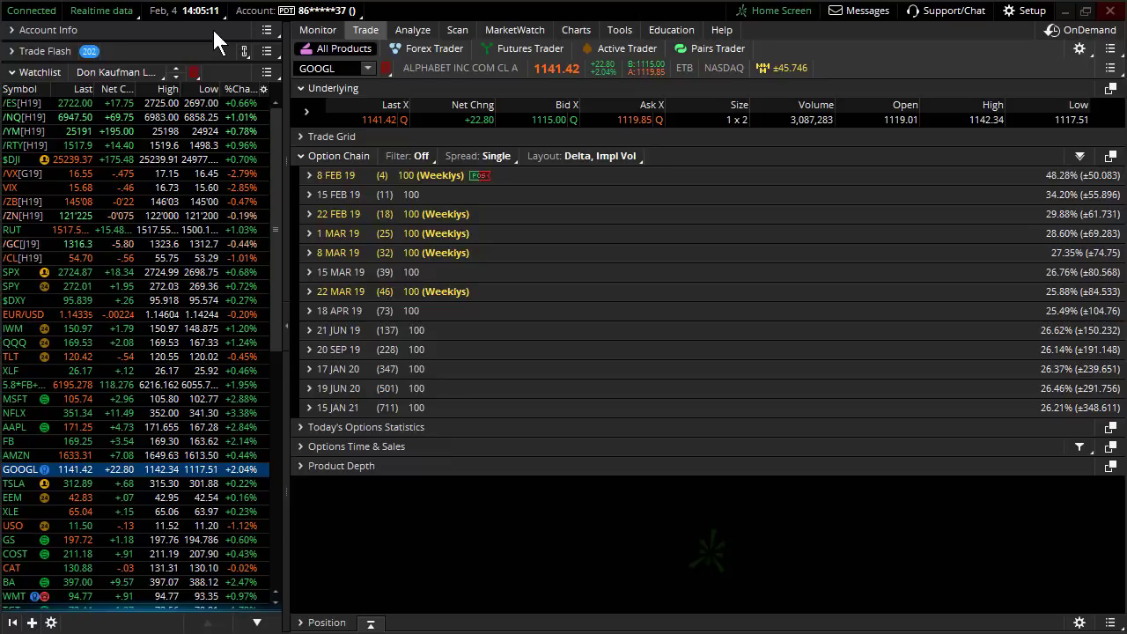
- Expand the GOOGL 8 FEB 19 expiration and try showing 14 strikes before restoring the display of all strikes
click(325, 176)
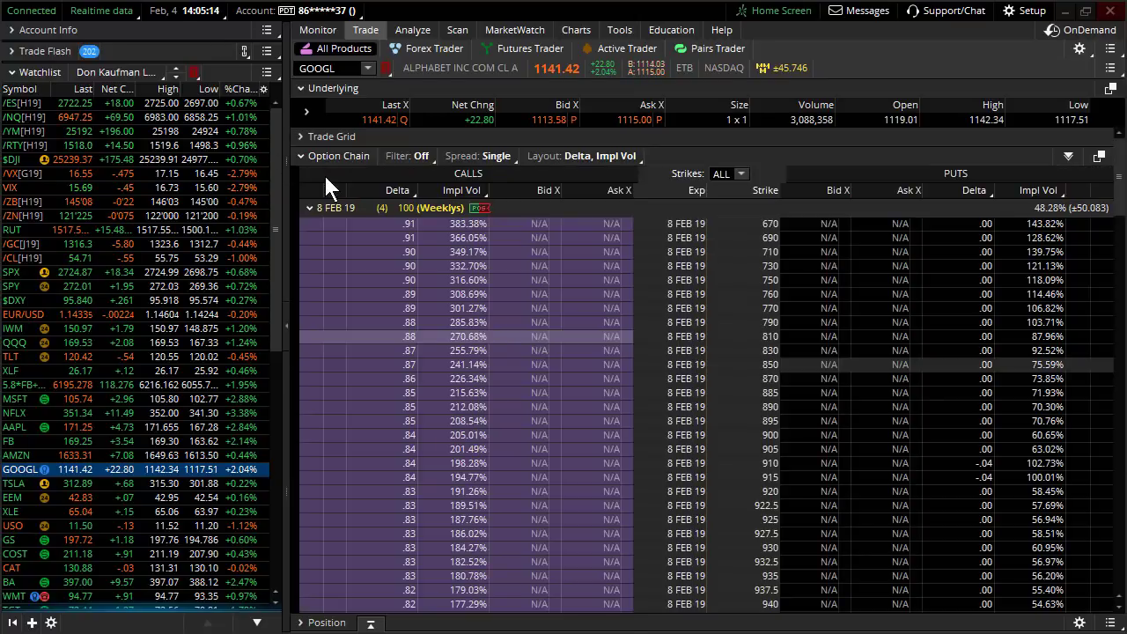
click(735, 174)
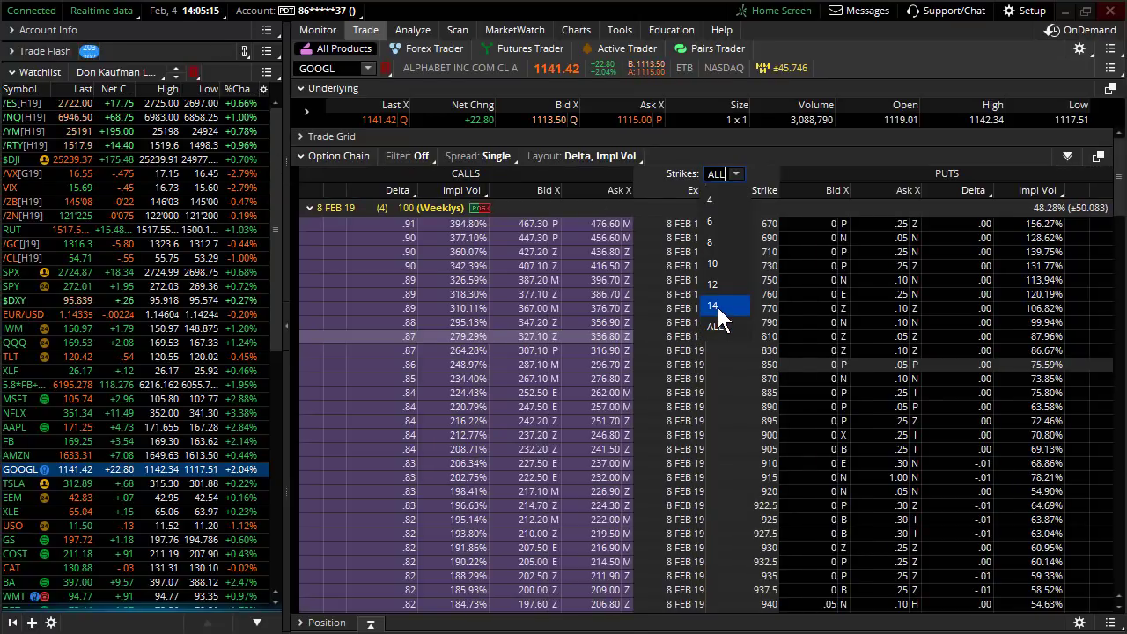
click(718, 308)
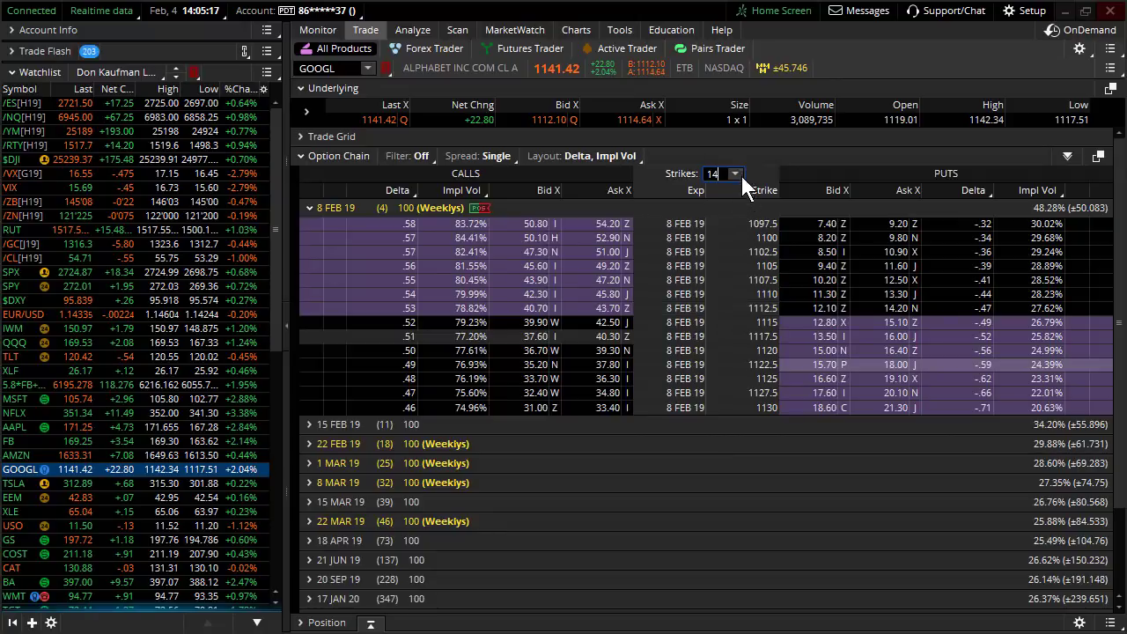
click(737, 174)
click(733, 337)
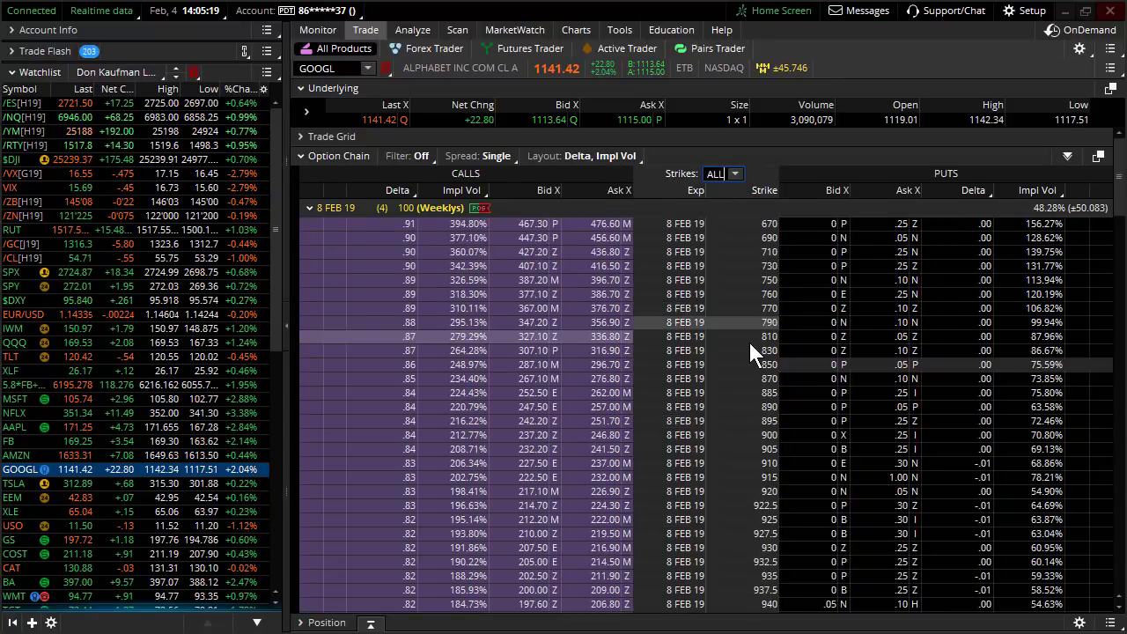
- Examine the GOOGL 8 FEB 19 deltas and implied volatilities from the 1115 strike upward, then collapse the expiration
scroll(748, 348, down, 10)
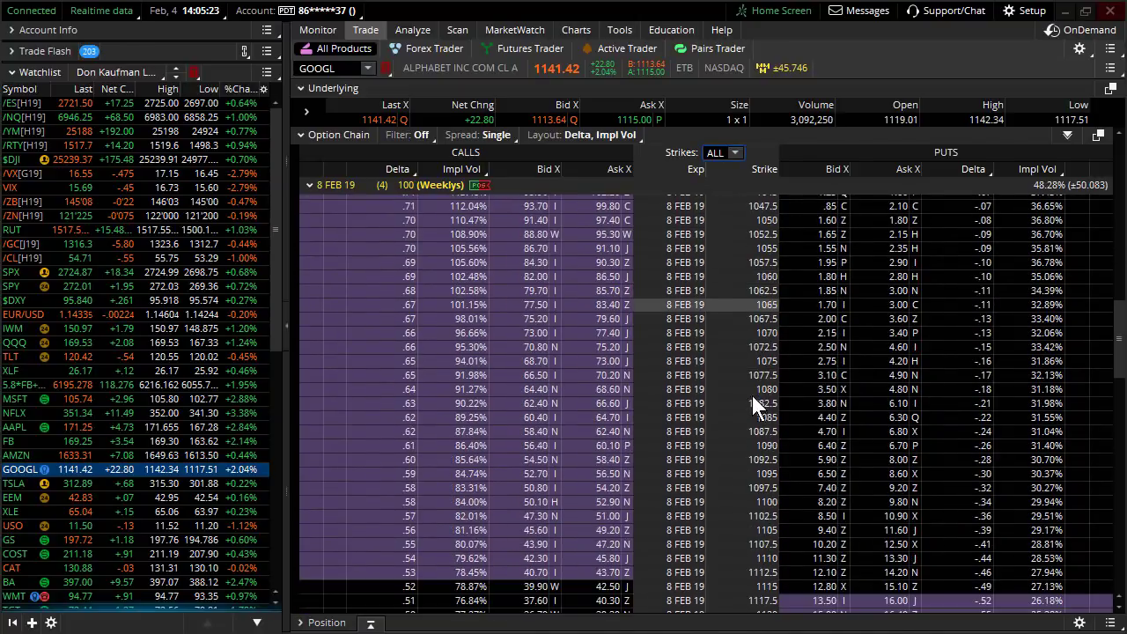
scroll(752, 396, down, 5)
scroll(752, 394, down, 4)
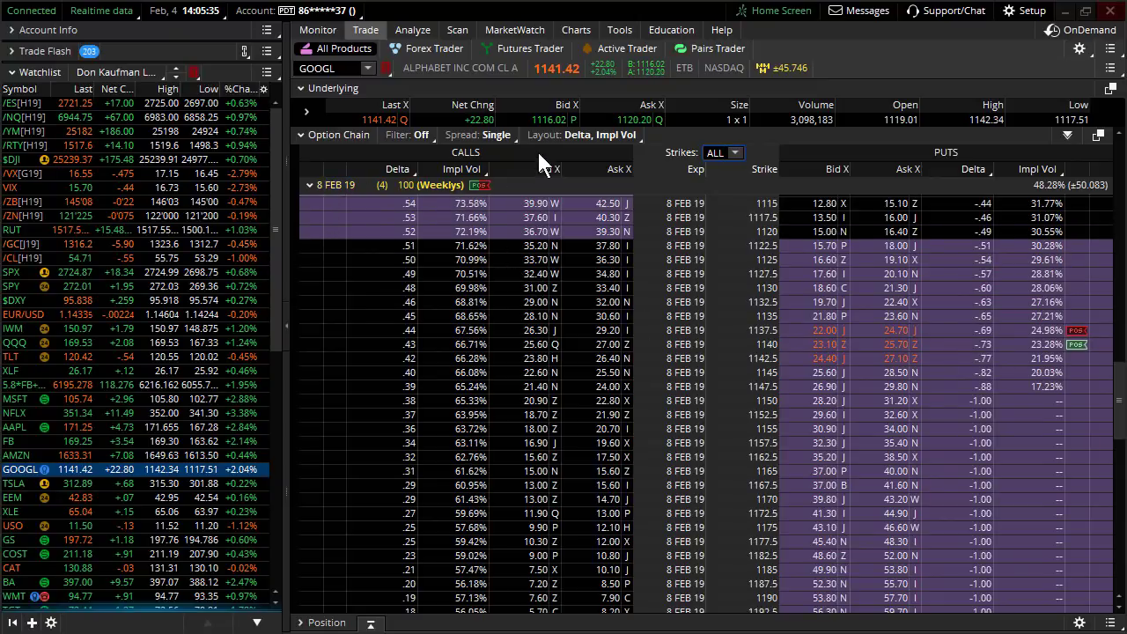
click(389, 185)
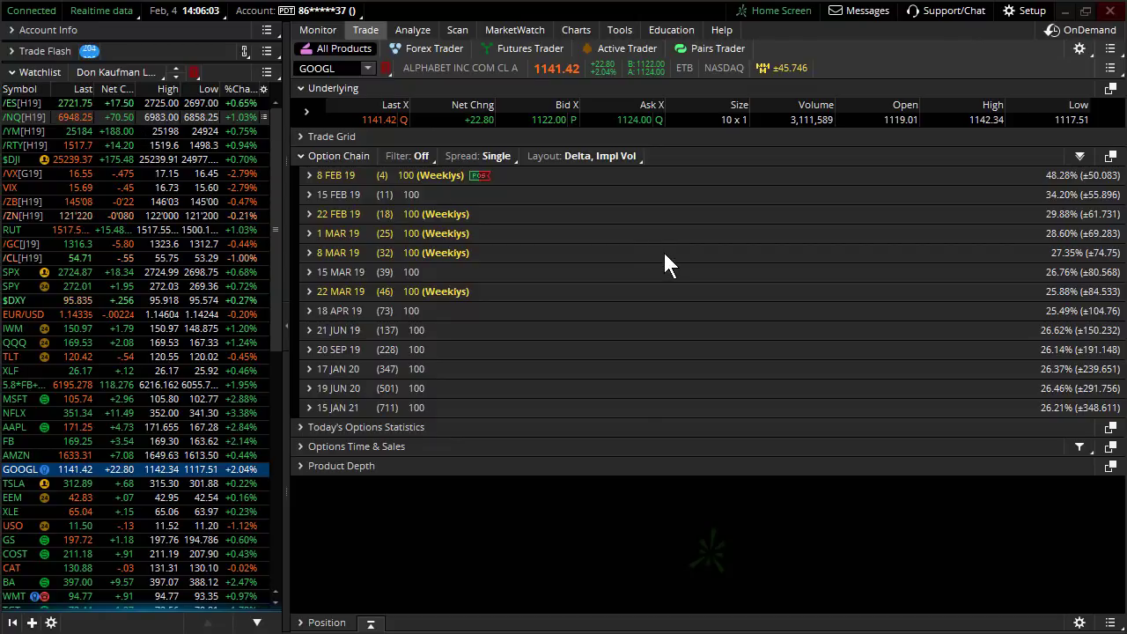
- Show the SPY daily chart and shrink its volume pane to enlarge the price pane
click(181, 288)
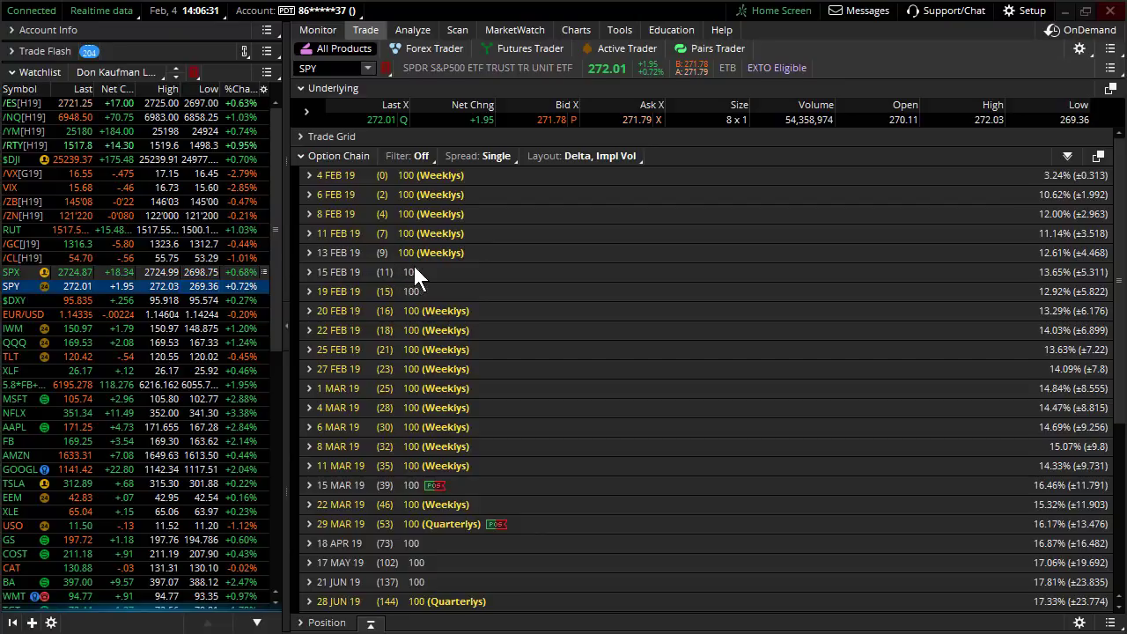
click(577, 30)
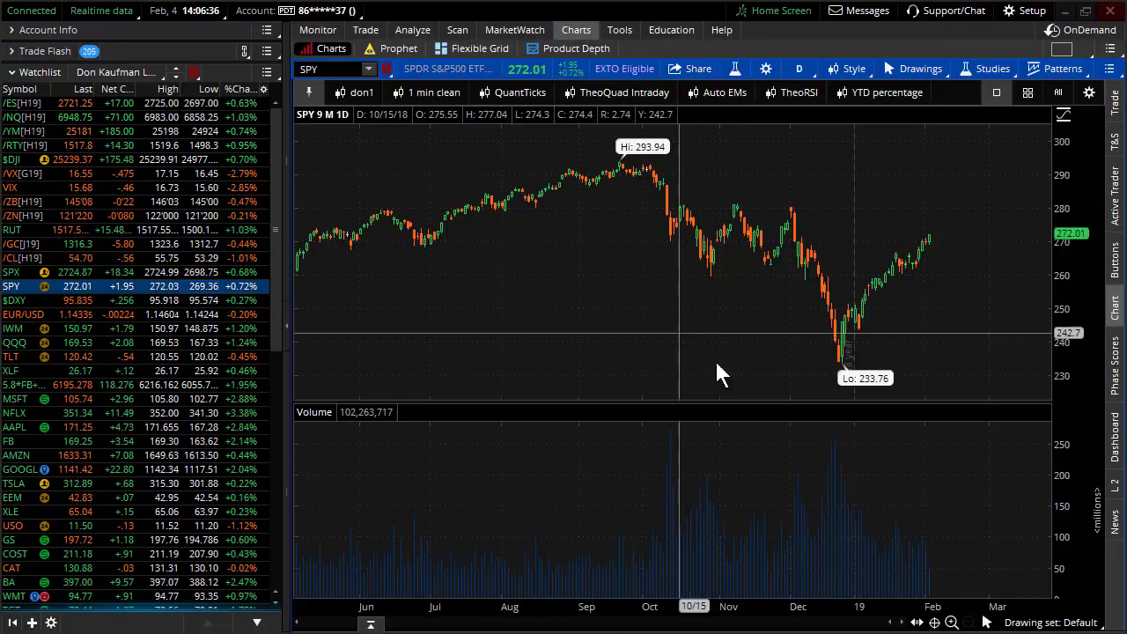
drag(758, 404, 743, 439)
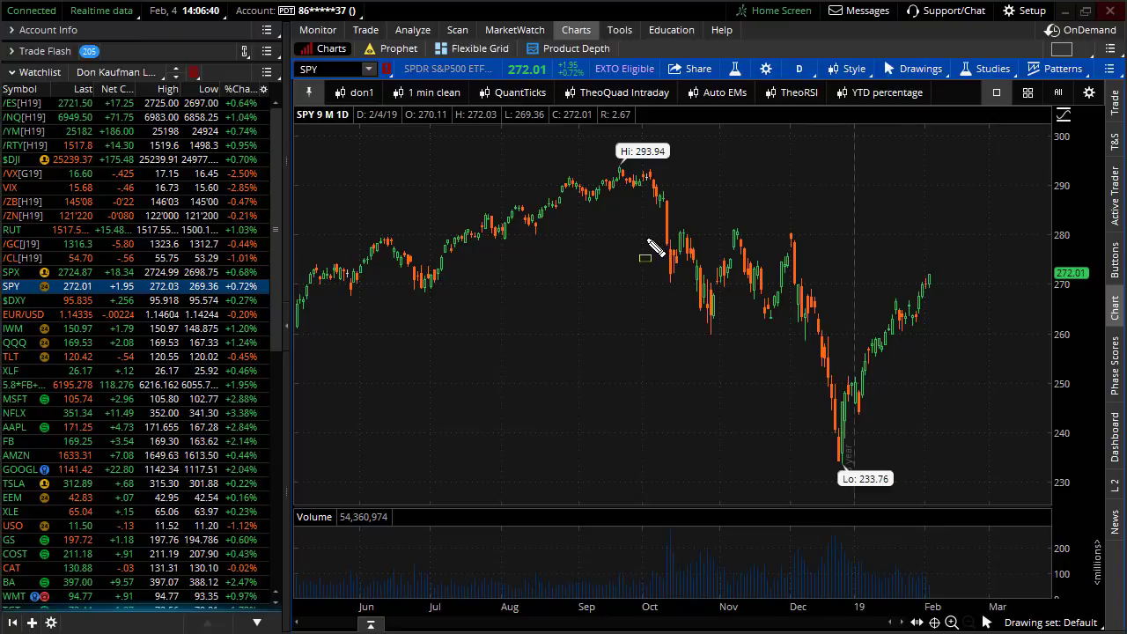
- Box SPY's October to December trading range at about 262–280, extend it past February with a second box, and clear the marks
mouse_move(646, 236)
mouse_down()
mouse_move(735, 296)
mouse_move(822, 330)
mouse_move(818, 320)
mouse_up()
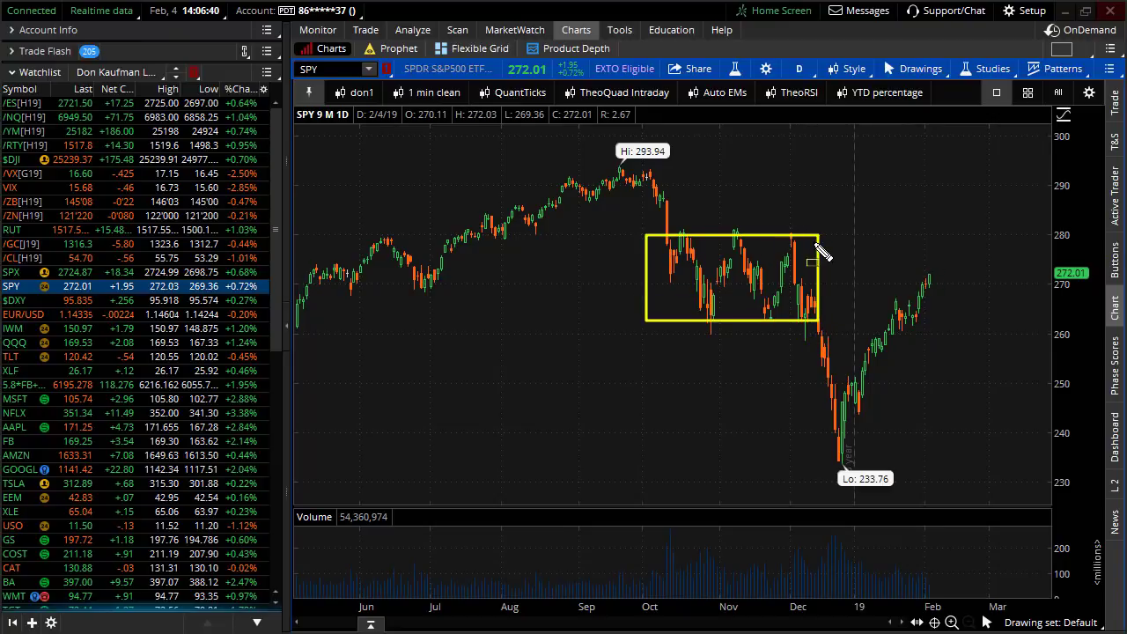
drag(818, 234, 994, 320)
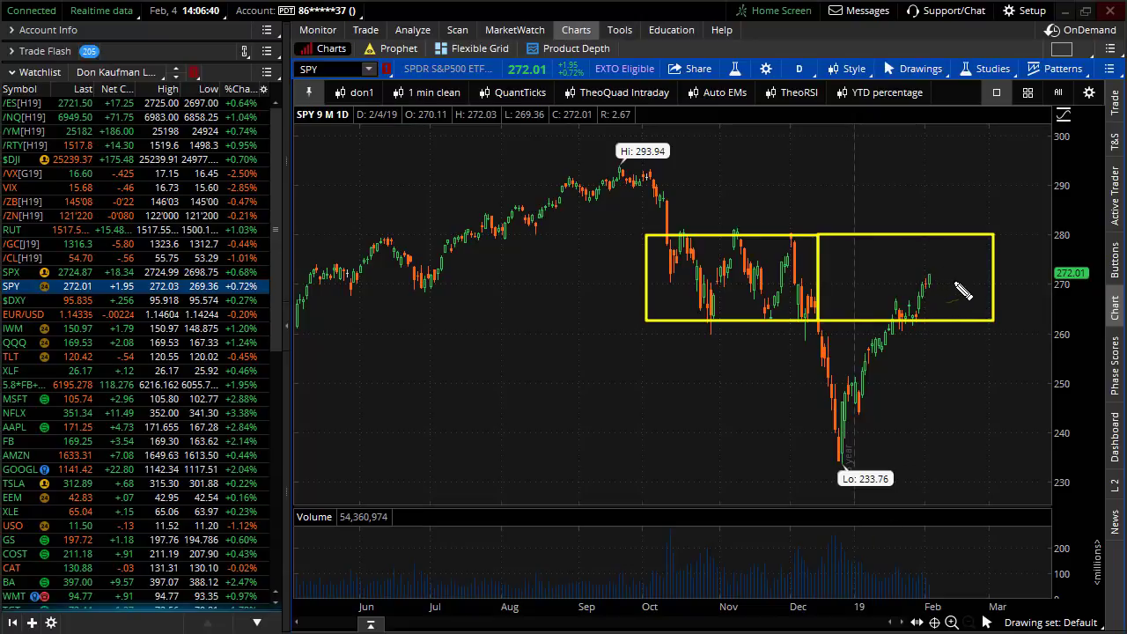
mouse_move(959, 286)
mouse_down()
mouse_move(997, 287)
mouse_move(1060, 541)
mouse_up()
key(Escape)
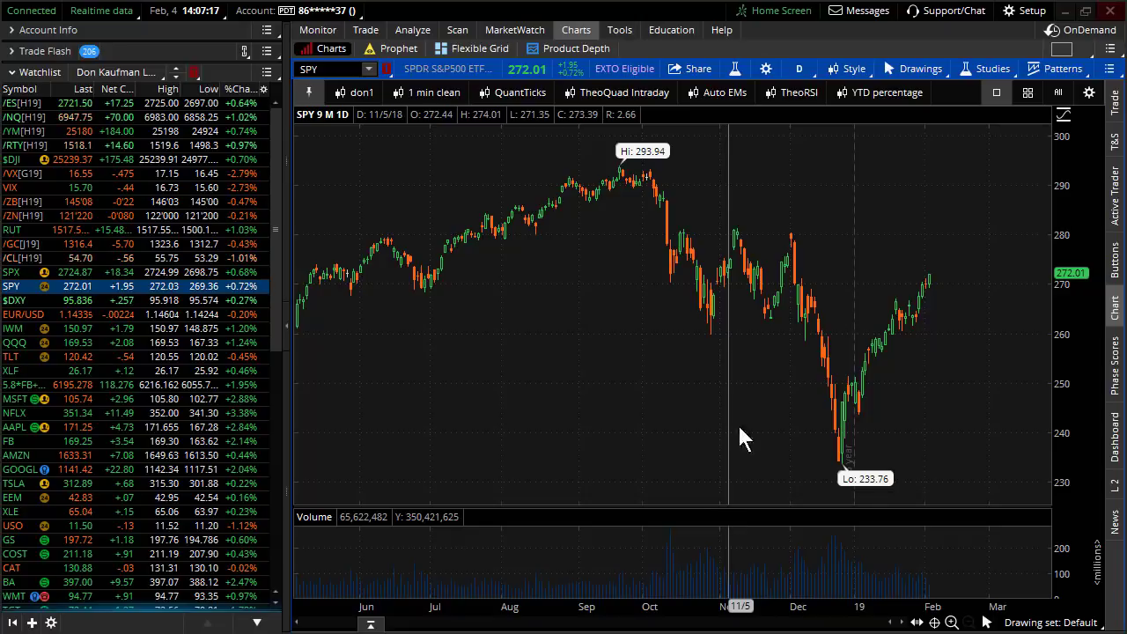
- Expand the 17 MAY 19 expiration in the SPY option chain and bring the 251 to 280 strikes into view
click(366, 30)
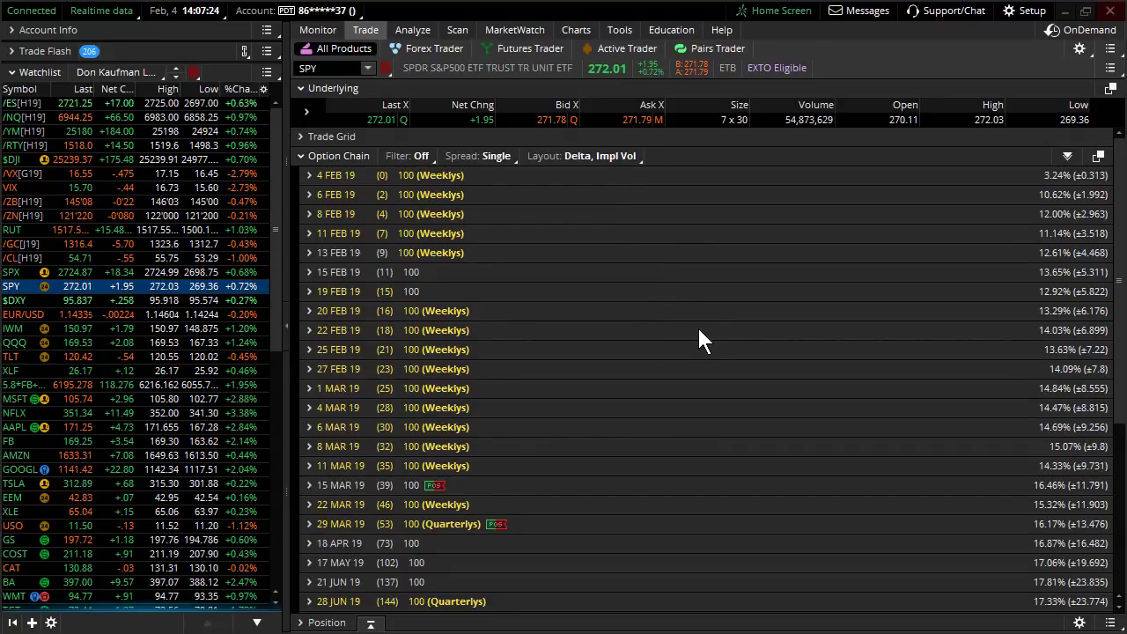
scroll(700, 323, down, 3)
scroll(445, 407, down, 1)
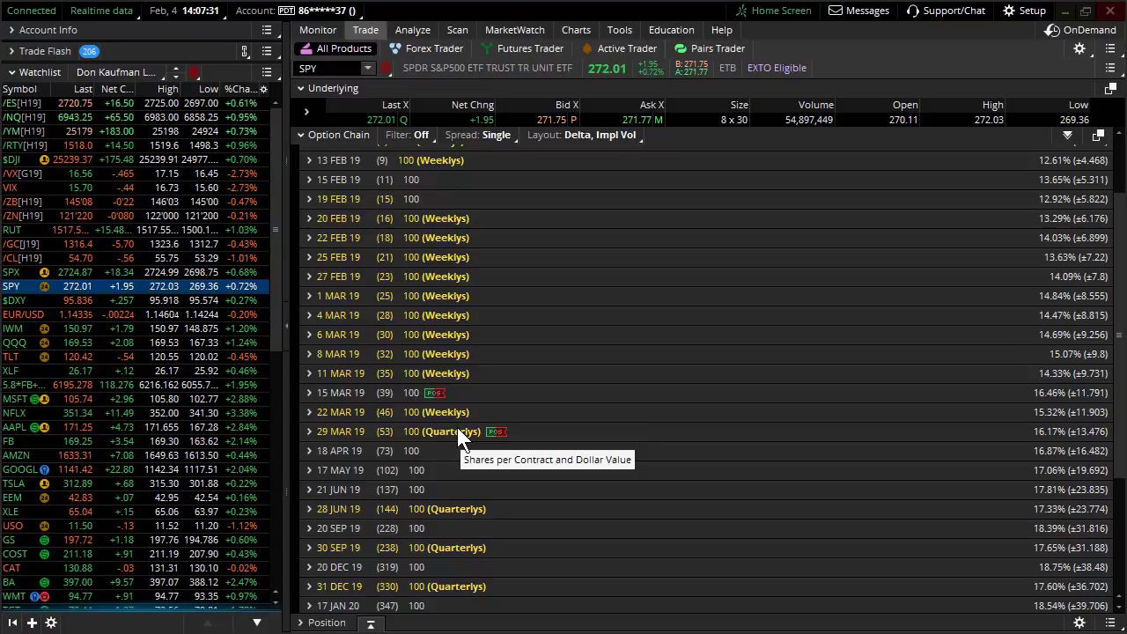
scroll(622, 239, down, 2)
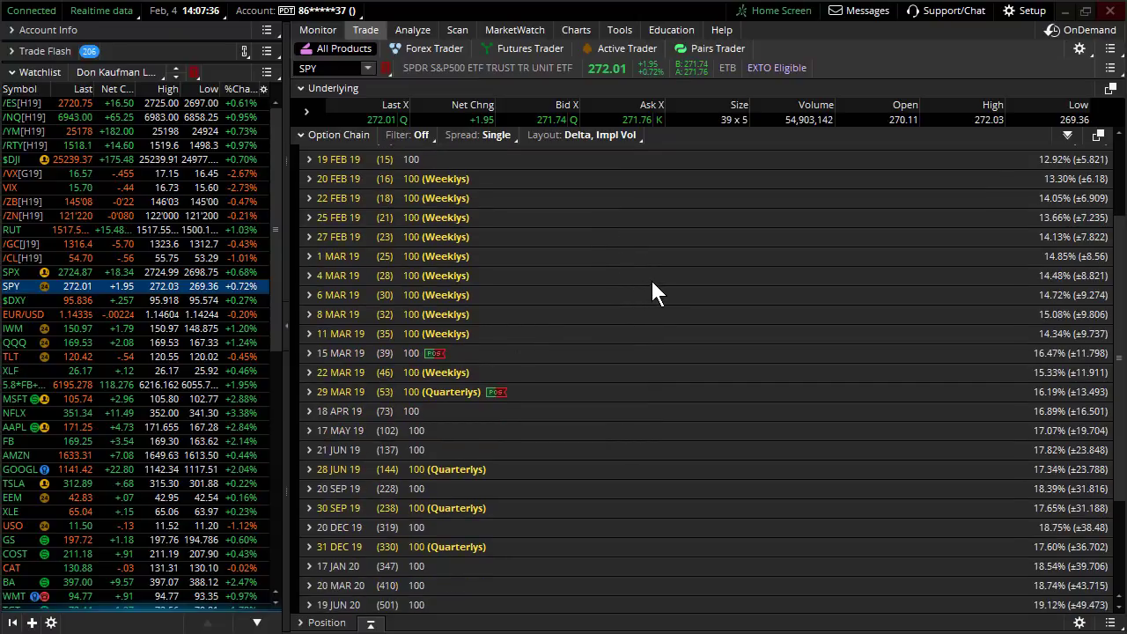
scroll(667, 262, down, 1)
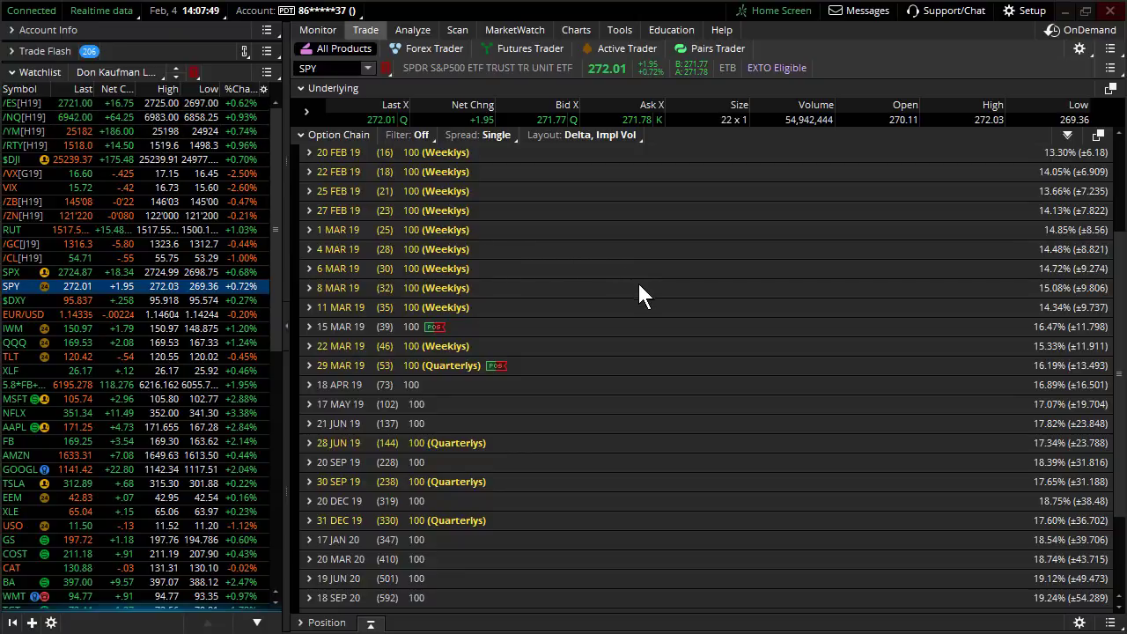
click(334, 406)
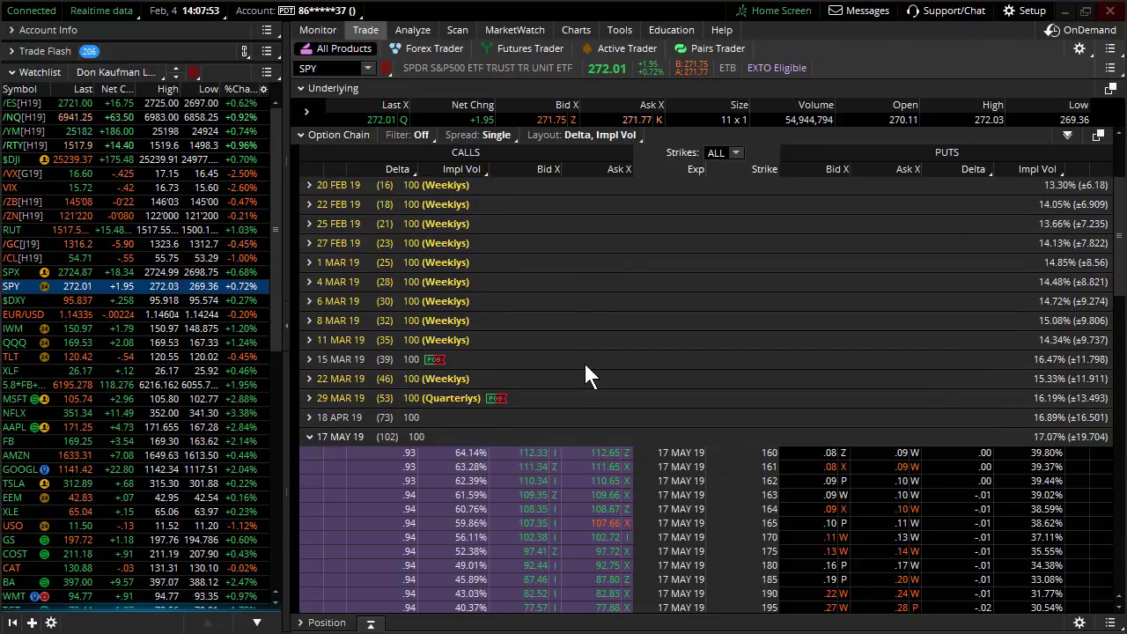
scroll(516, 260, down, 1)
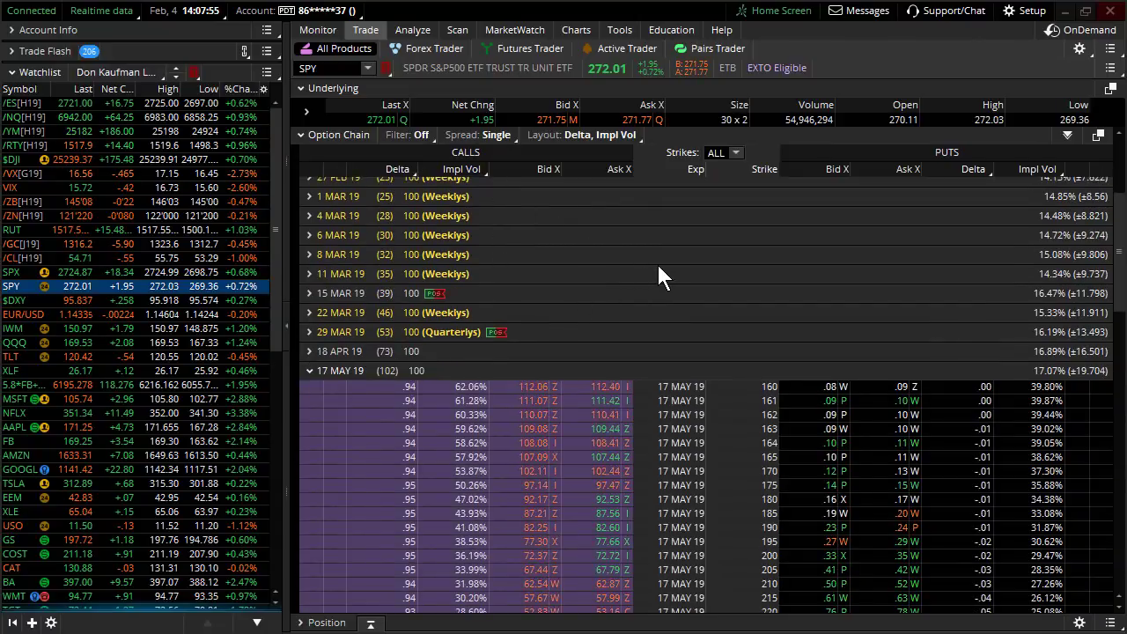
scroll(683, 282, down, 7)
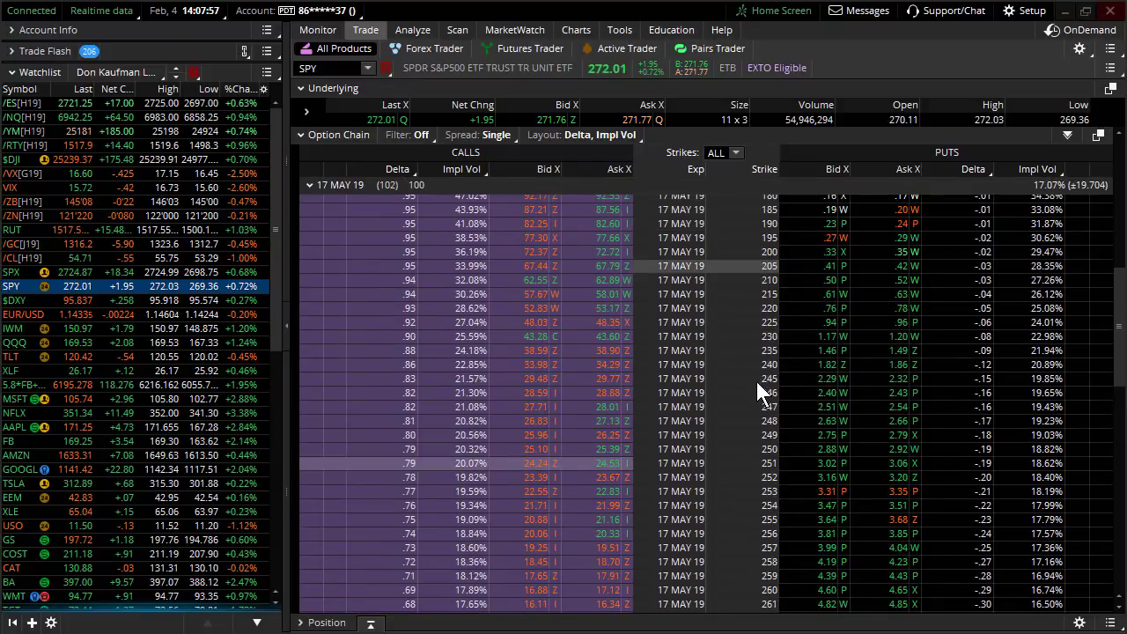
scroll(761, 390, down, 6)
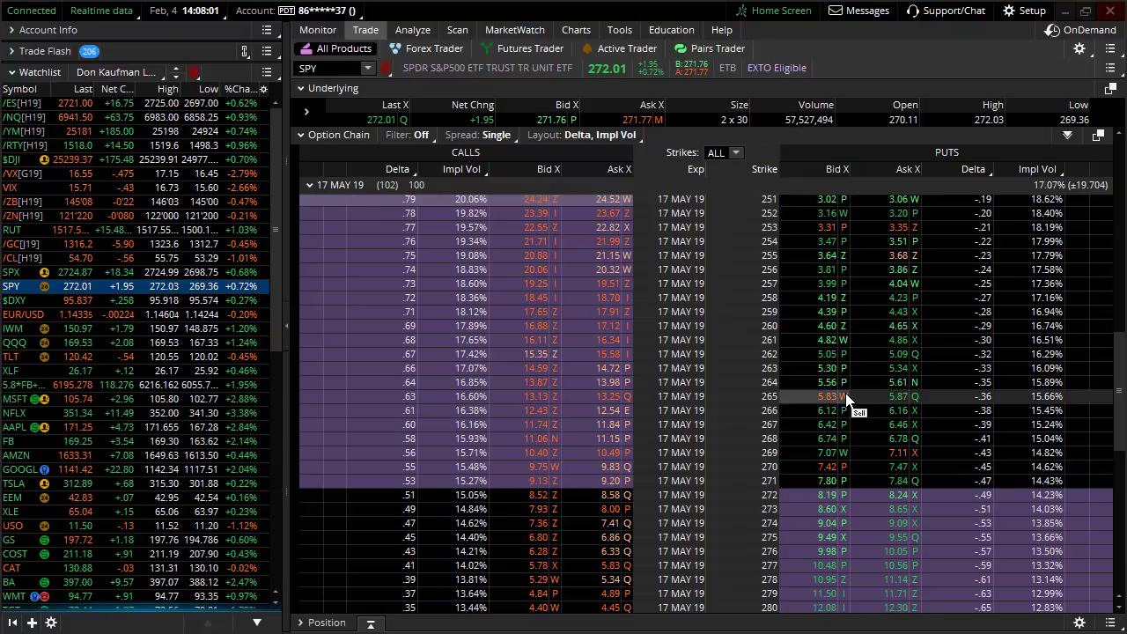
click(1041, 403)
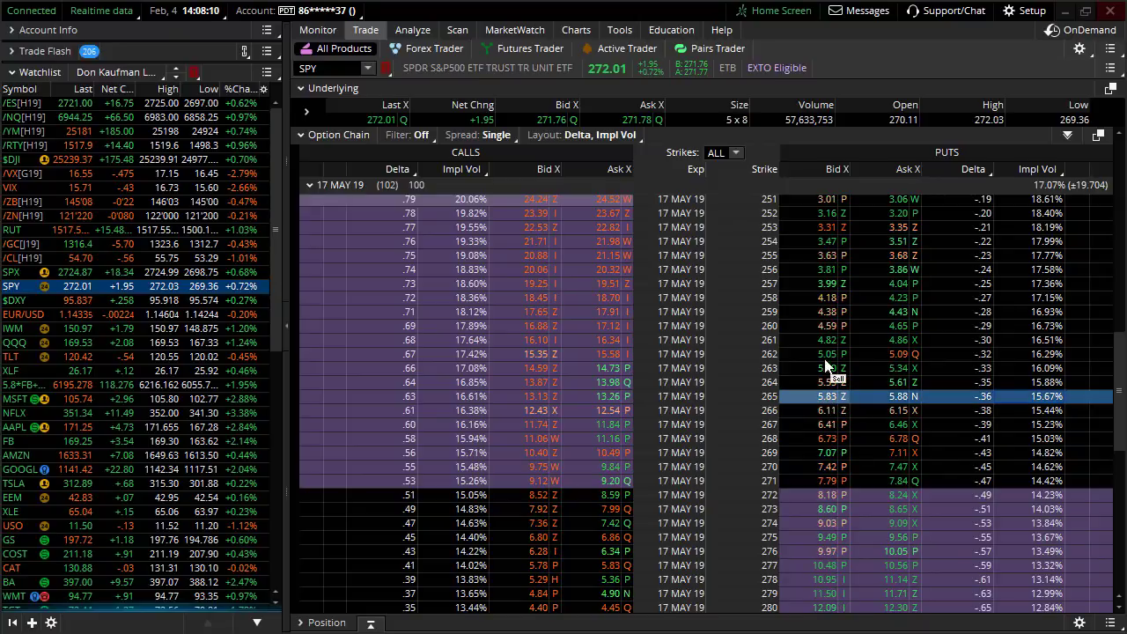
click(894, 255)
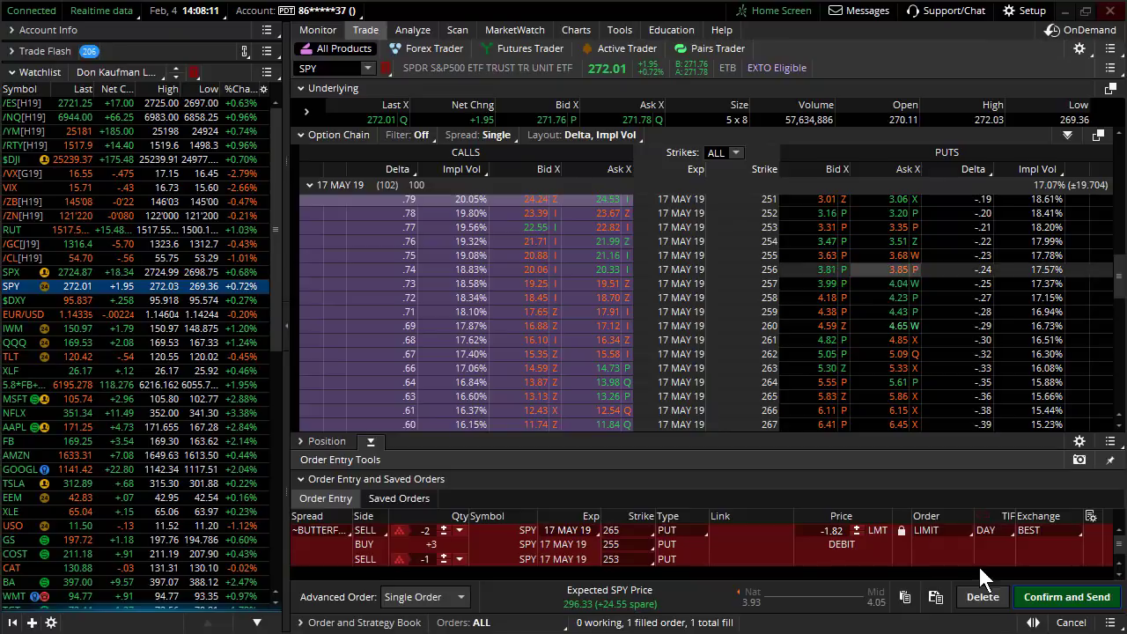
click(993, 598)
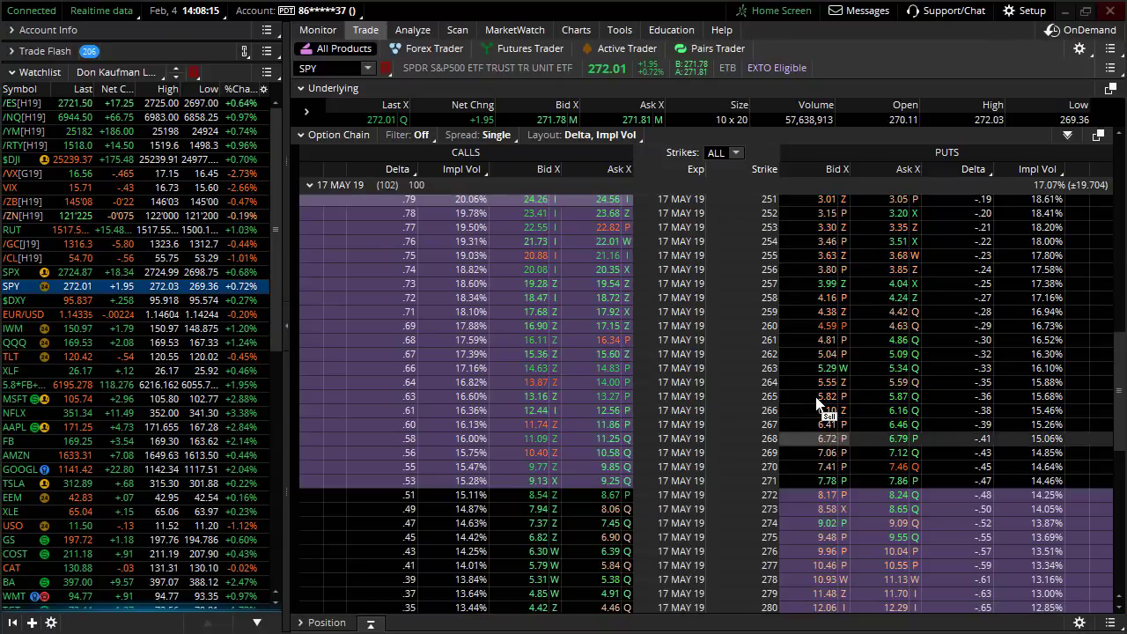
- Build a custom SPY 17 MAY 19 put order: sell one 265 put, buy three 255 puts and sell one 253 put
click(817, 398)
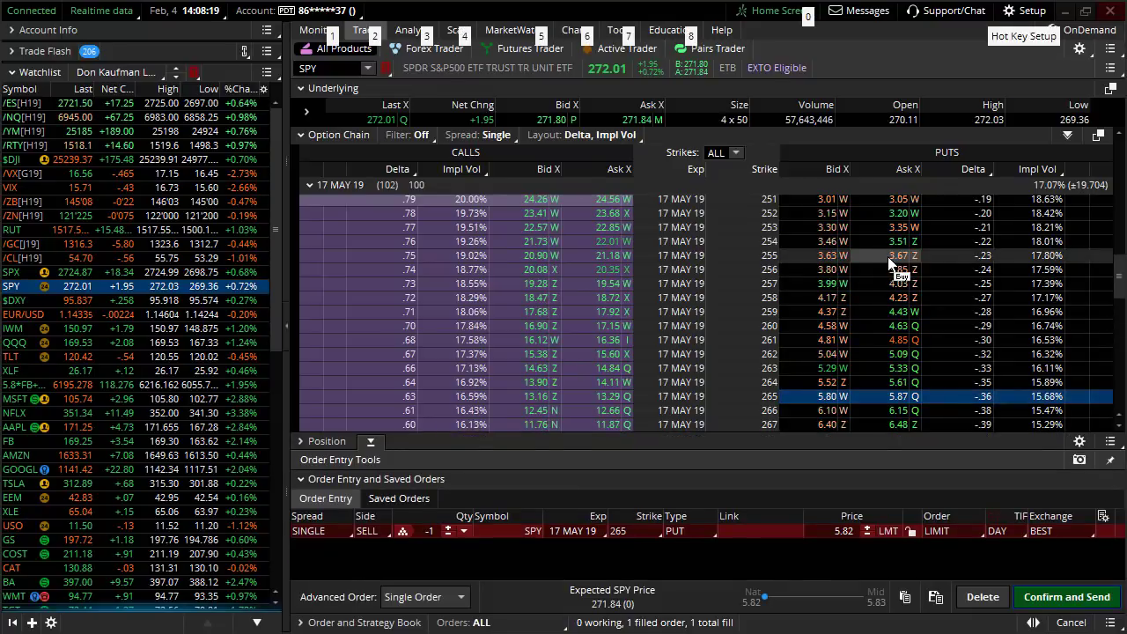
ctrl+click(890, 255)
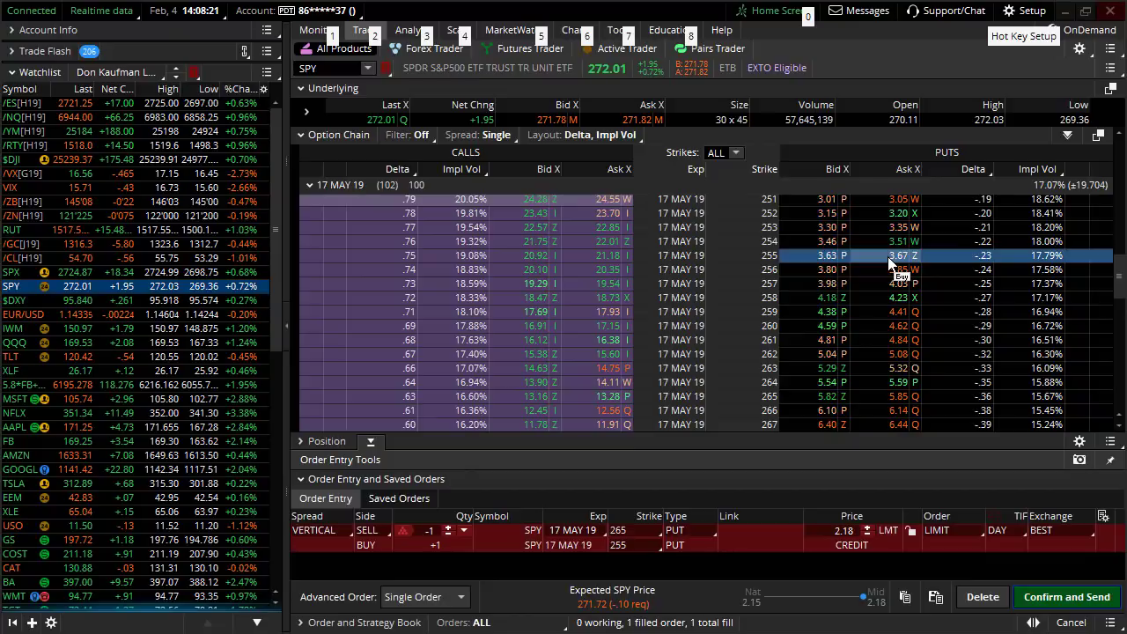
ctrl+click(889, 256)
ctrl+click(890, 256)
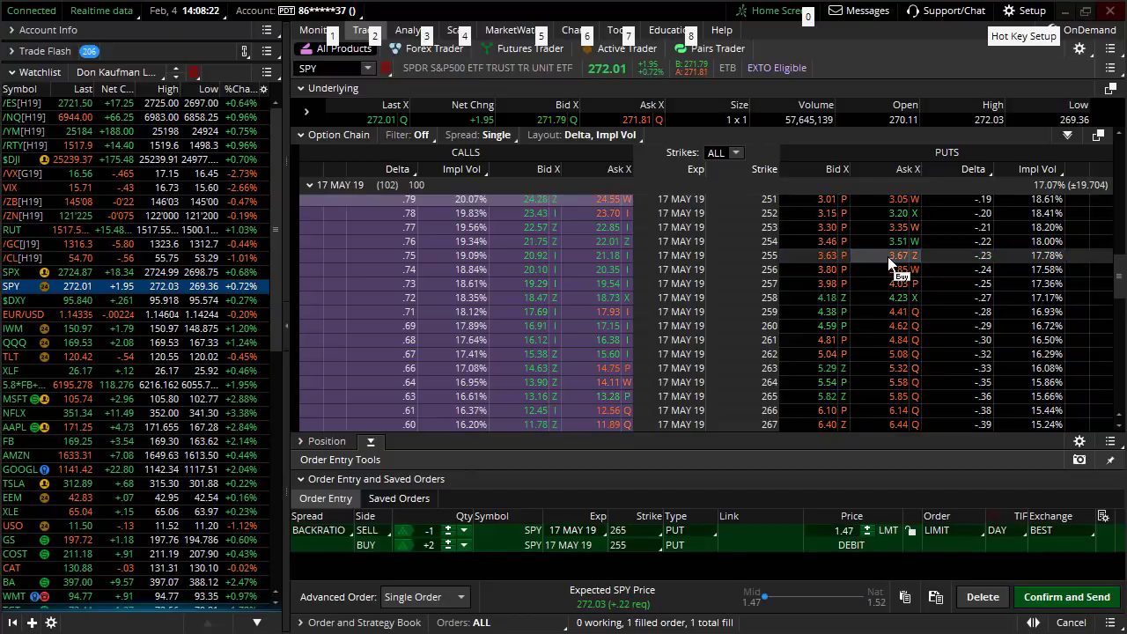
ctrl+click(819, 231)
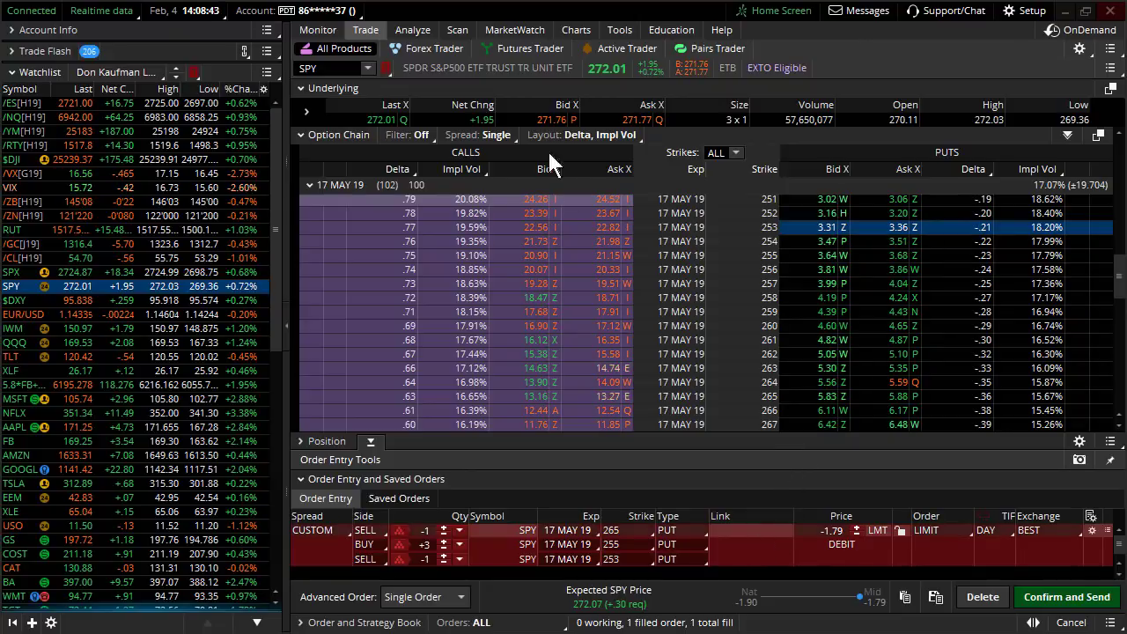
- Open the custom SPY put order's risk profile, hide the watchlist sidebar and trace its profit and loss curve
click(404, 29)
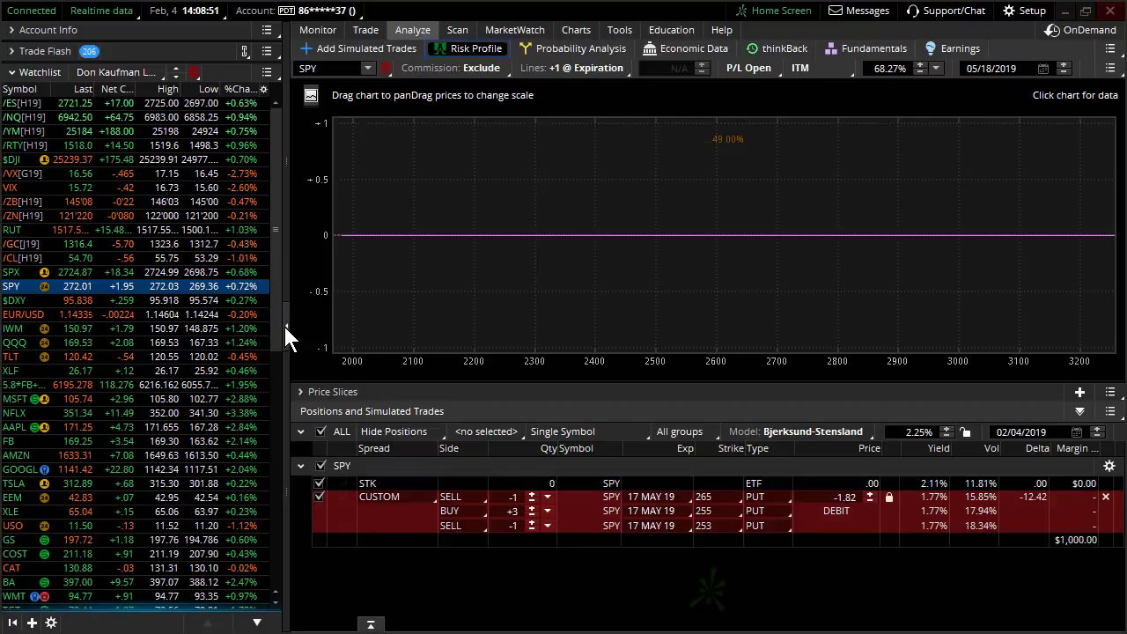
click(284, 326)
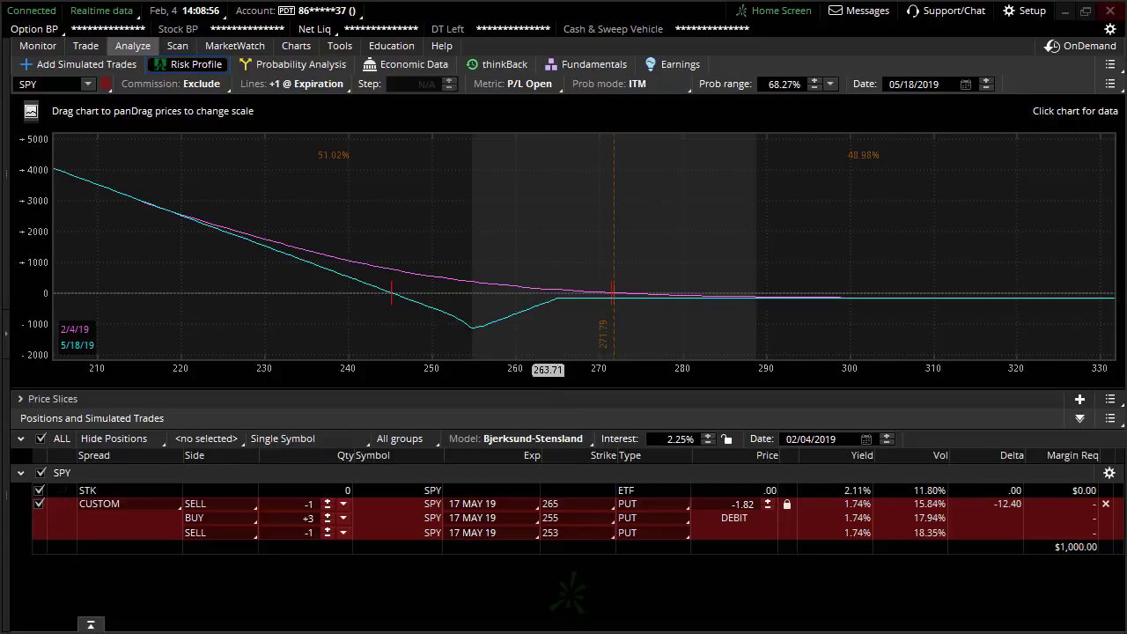
mouse_move(630, 298)
mouse_down()
mouse_move(520, 315)
mouse_move(475, 336)
mouse_move(372, 291)
mouse_up()
mouse_move(38, 310)
mouse_down()
mouse_move(15, 337)
mouse_move(59, 317)
mouse_move(42, 308)
mouse_up()
- Set the risk profile lines to +4 @ Day Step with a step of 9 days
click(320, 82)
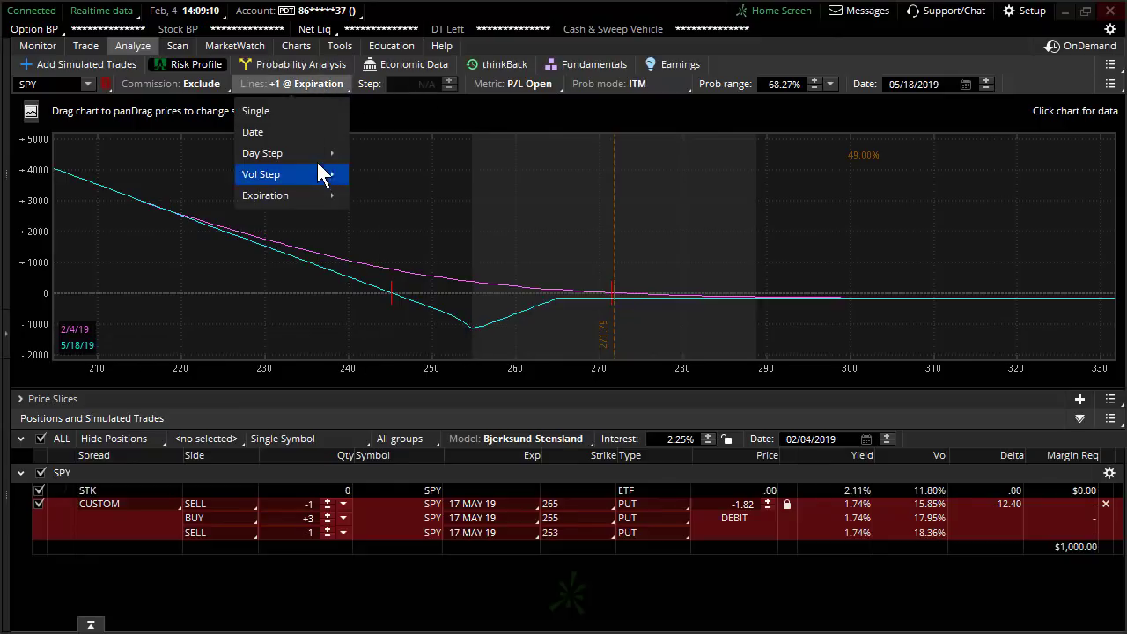
mouse_move(317, 153)
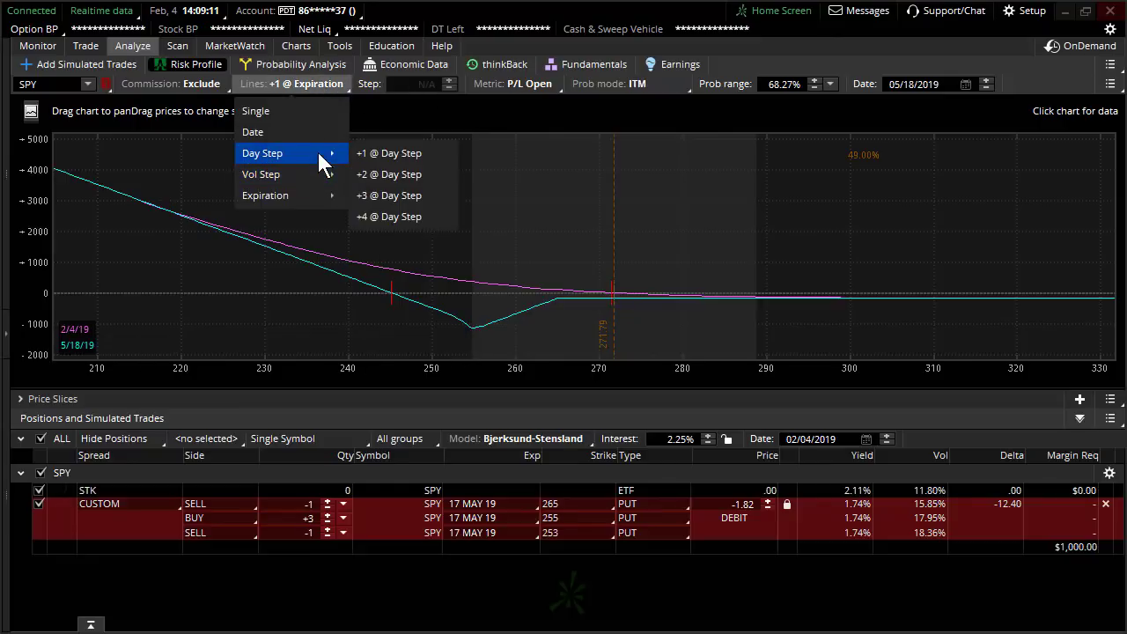
click(397, 217)
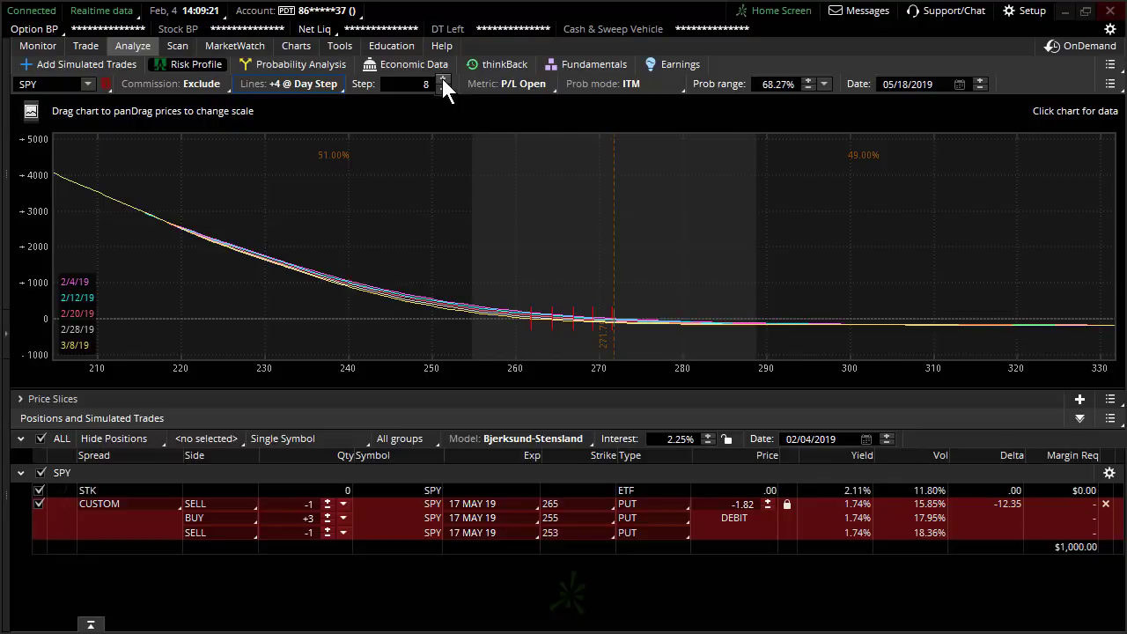
click(442, 79)
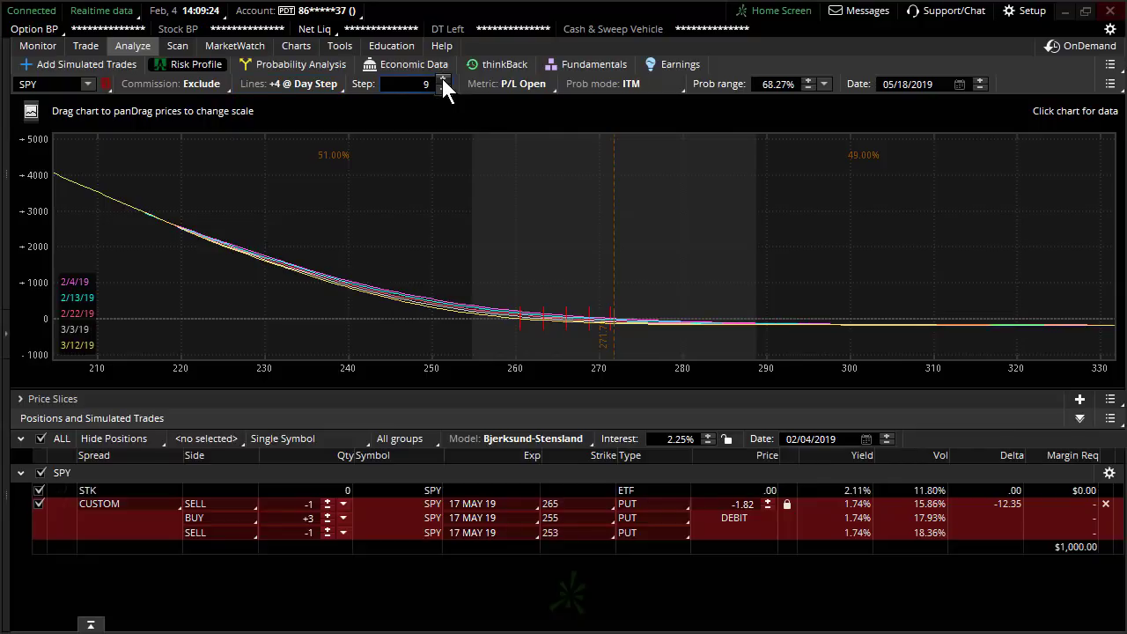
- Increase the risk profile's day step to 20 days
click(442, 79)
click(442, 78)
click(442, 78)
click(442, 78)
click(443, 78)
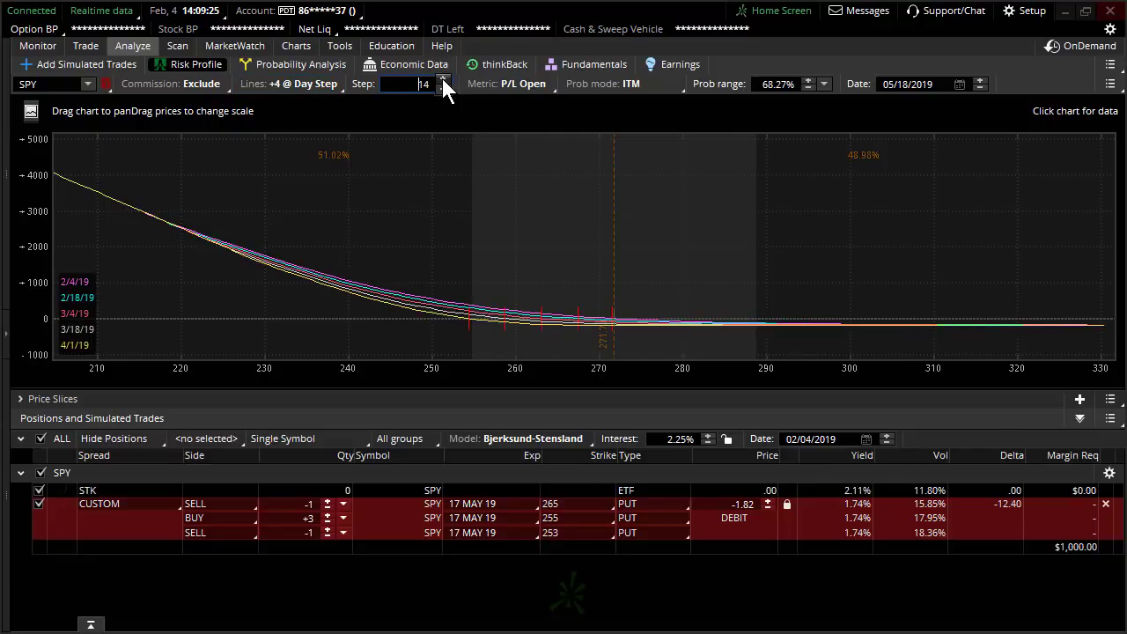
click(443, 78)
click(442, 79)
click(442, 79)
click(442, 78)
click(442, 78)
click(442, 79)
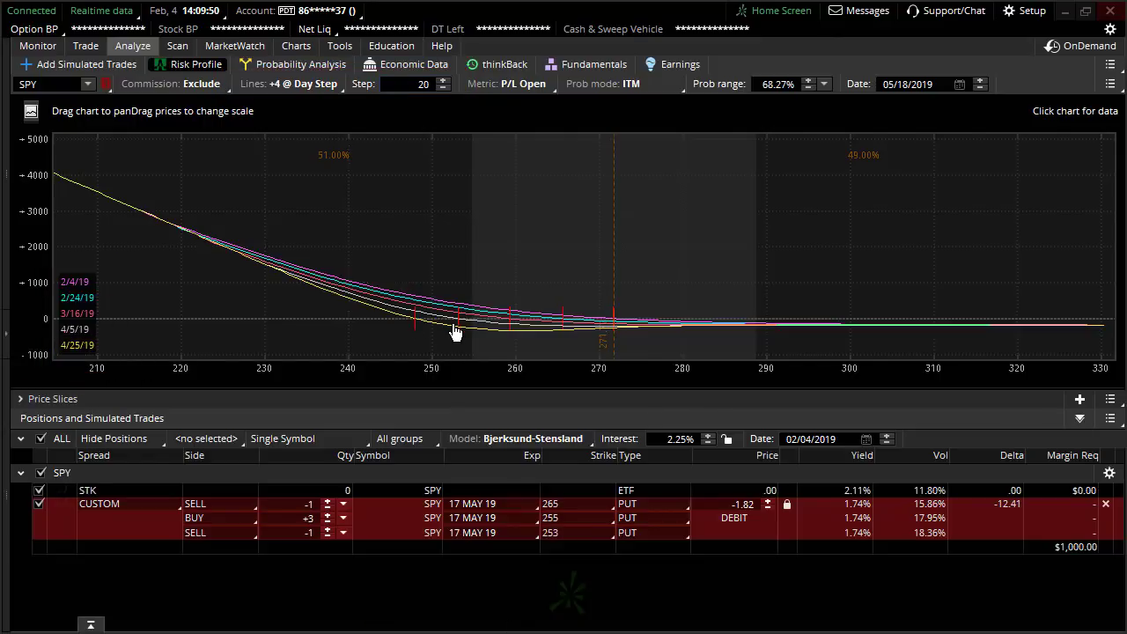
- Examine the risk profile's loss area, marking the order's price cells and the curves near the current SPY price
mouse_move(465, 335)
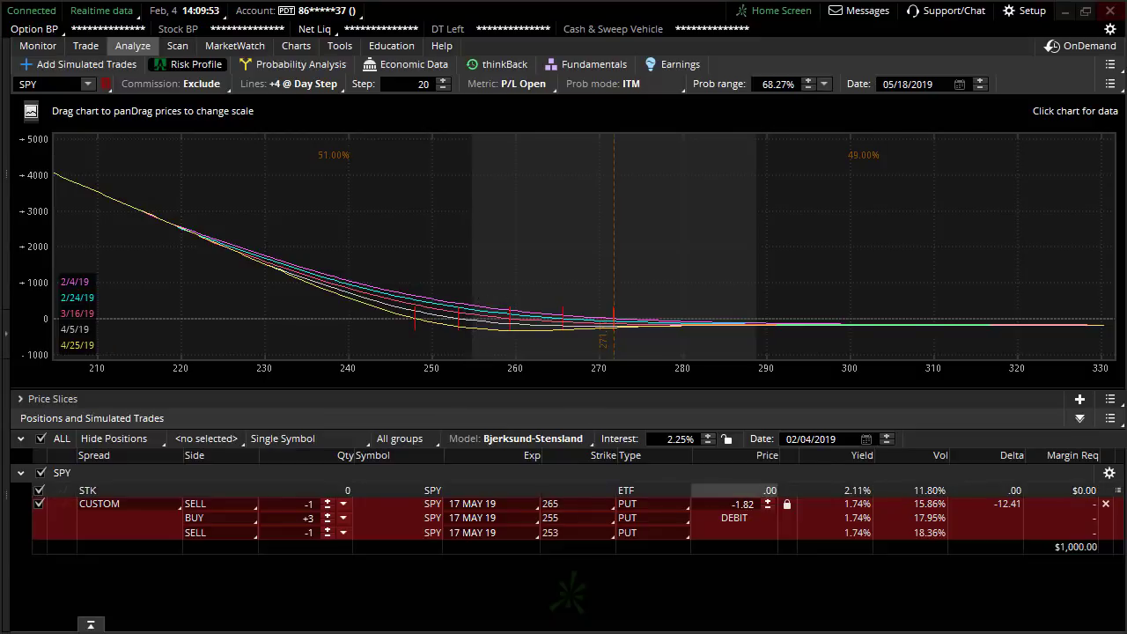
mouse_move(688, 474)
mouse_down()
mouse_move(747, 507)
mouse_move(787, 552)
mouse_up()
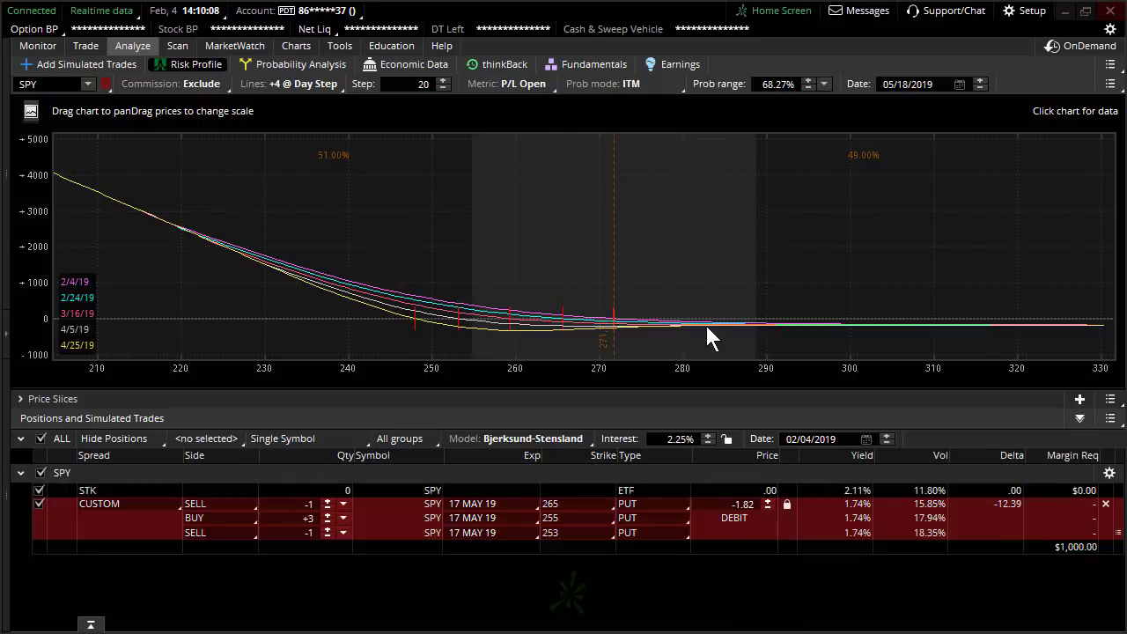
drag(586, 315, 613, 326)
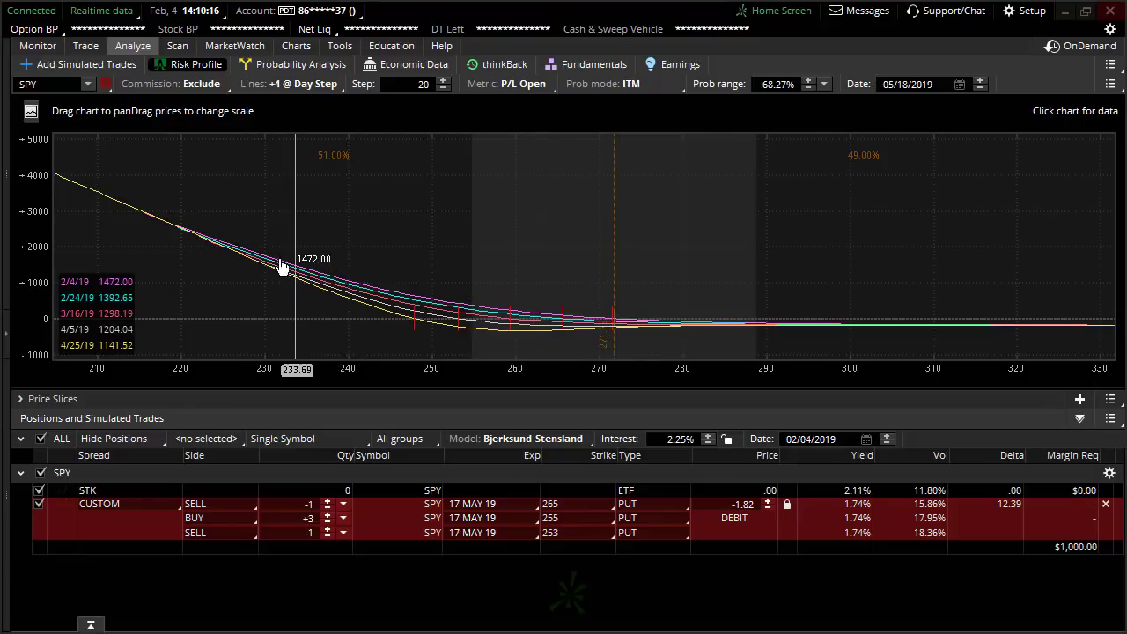
- Reveal the SPY position's volatility settings and set its Vol Adj to +10.00%
click(1108, 474)
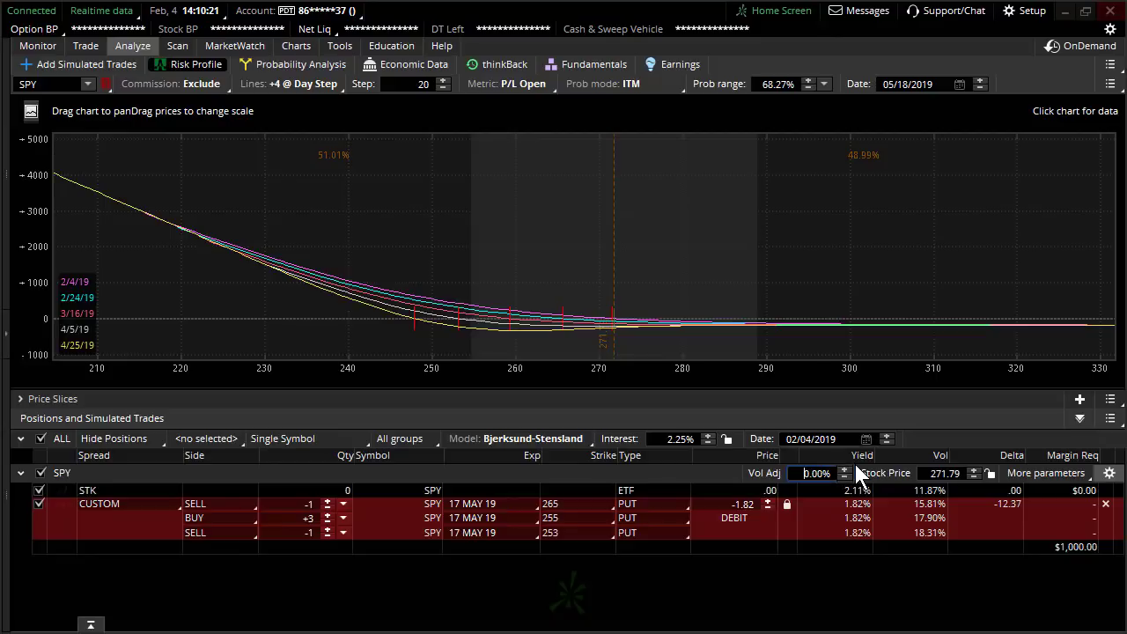
text(1)
key(Return)
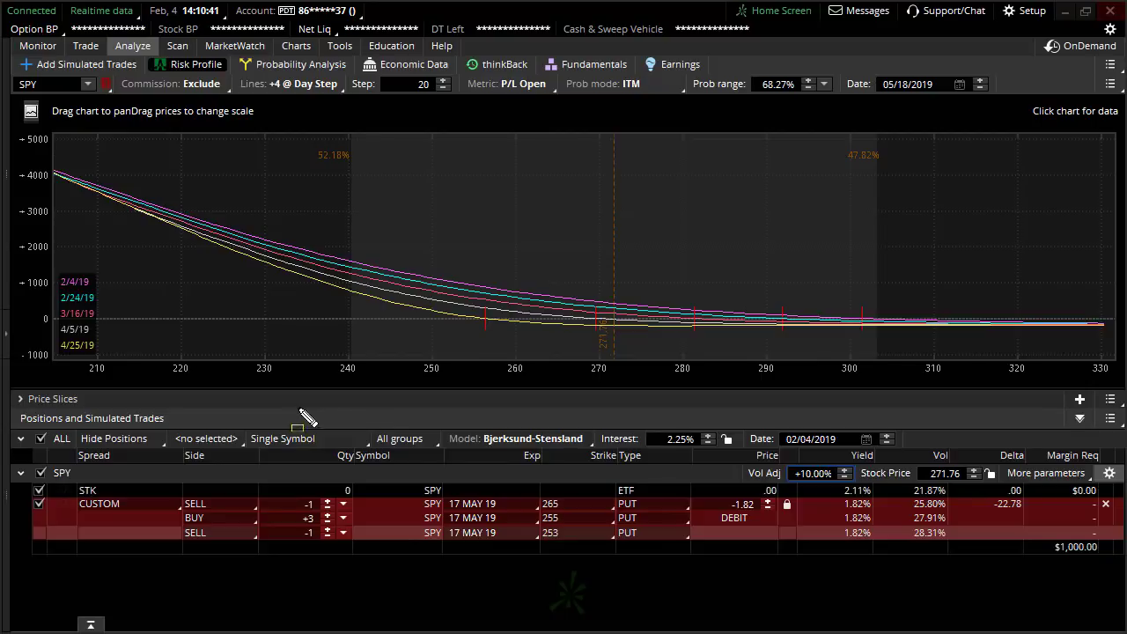
- Mark up the three put leg quantities, the 4/25/19 date line and the profit range at the 240 price on the risk profile
drag(268, 476, 355, 571)
drag(284, 501, 291, 501)
drag(280, 525, 292, 536)
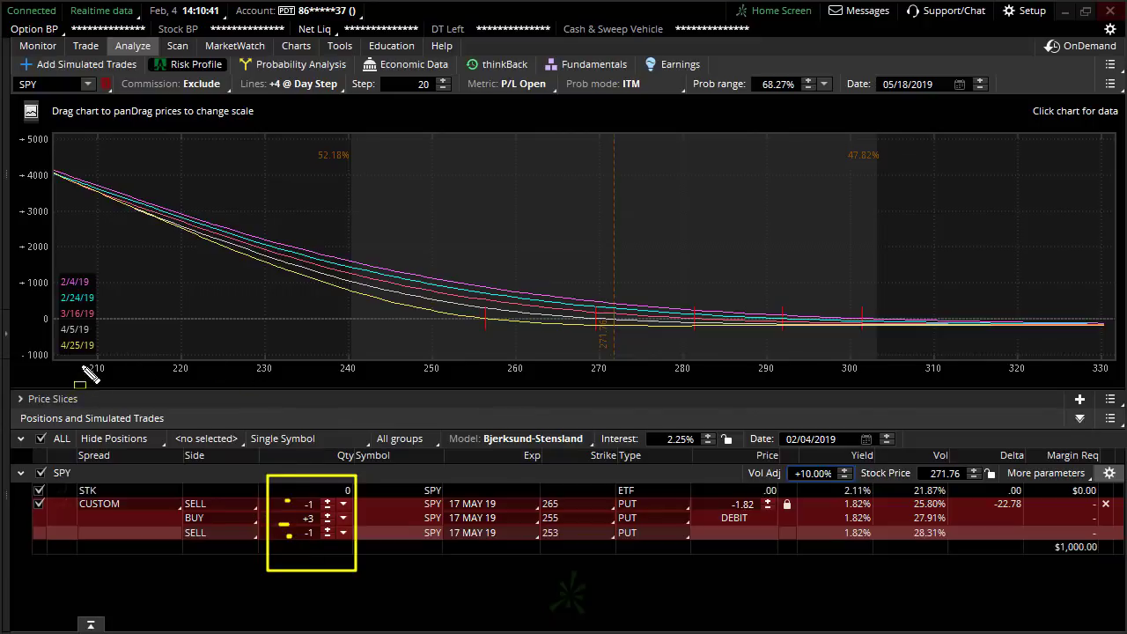
drag(89, 358, 99, 357)
drag(276, 482, 345, 557)
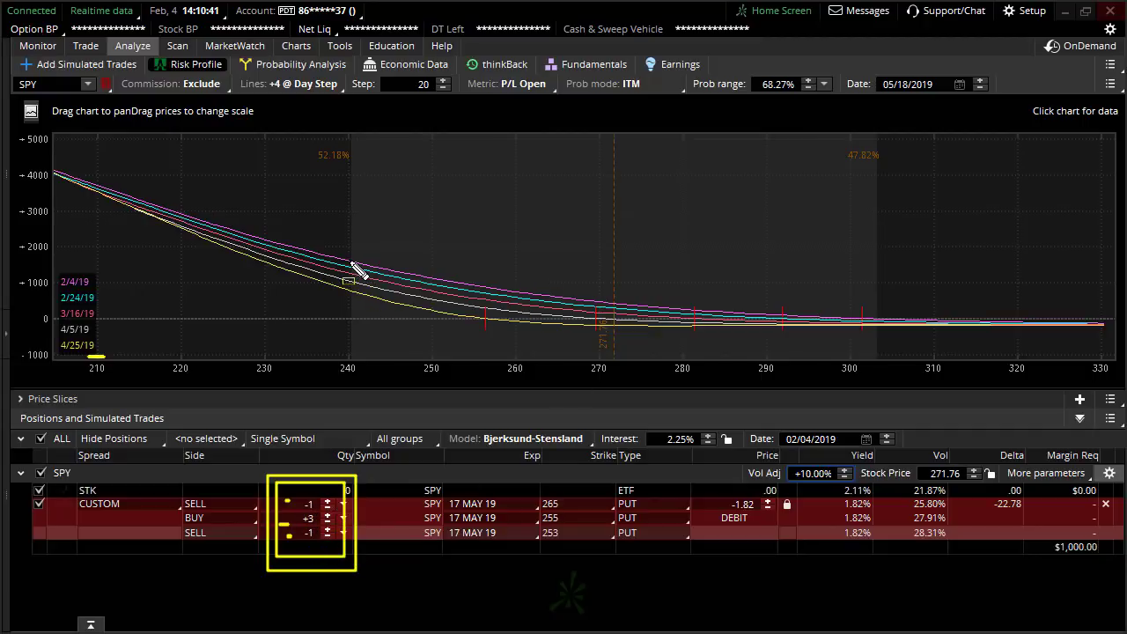
mouse_move(352, 263)
mouse_down()
mouse_move(350, 358)
mouse_move(364, 386)
mouse_up()
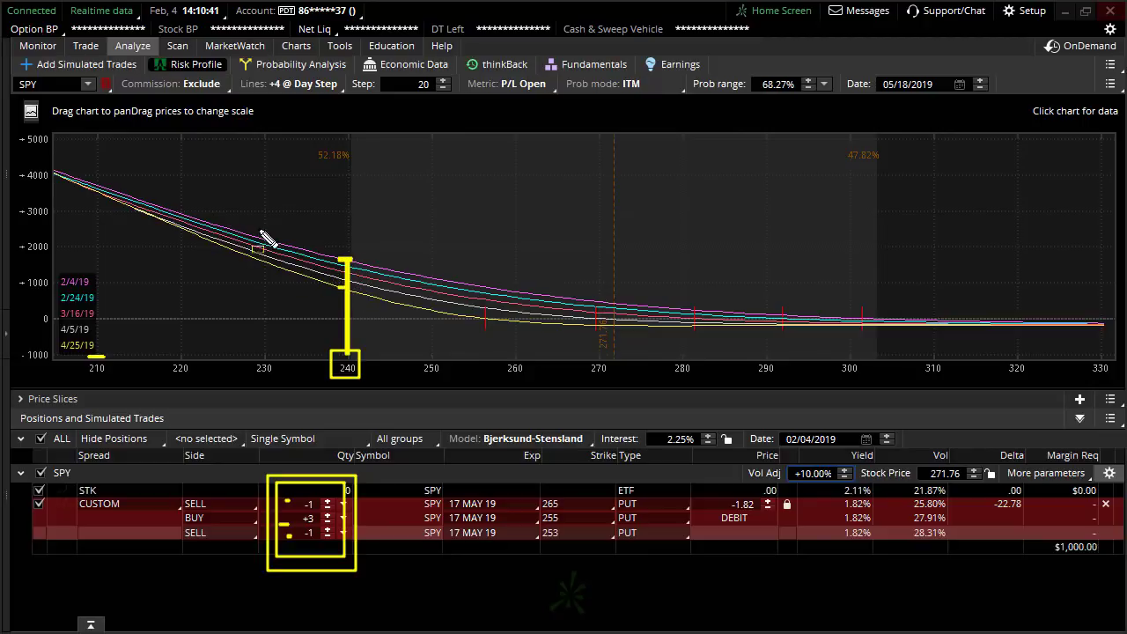
drag(259, 238, 275, 300)
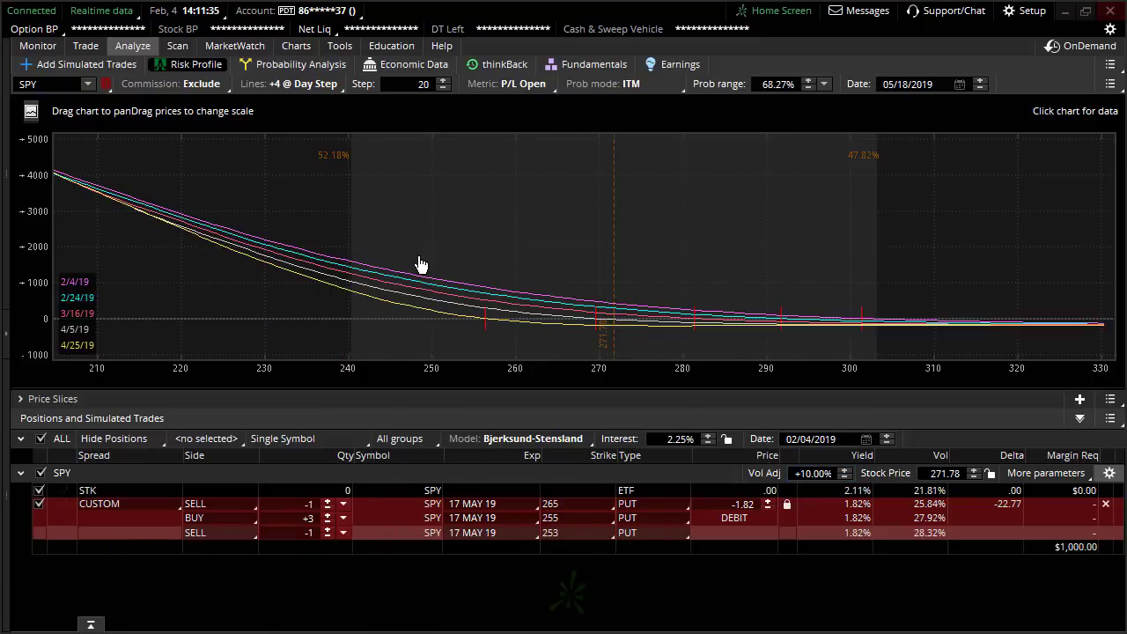
- Return to the SPY option chain with the watchlist shown, and collapse the order entry area and the 17 MAY 19 expiration
click(86, 46)
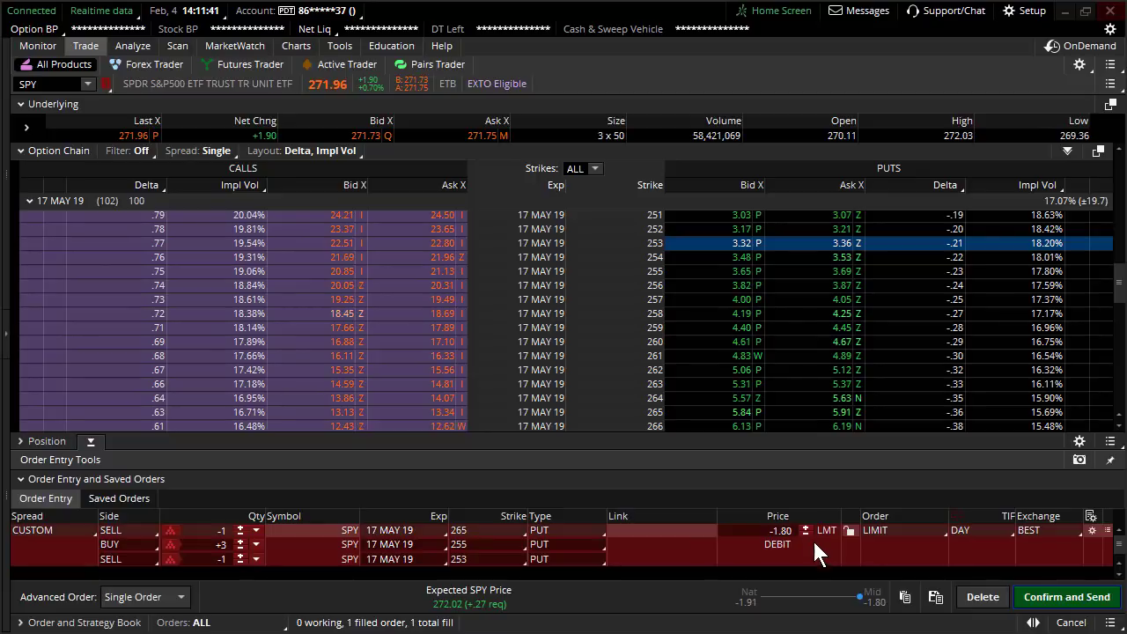
click(7, 331)
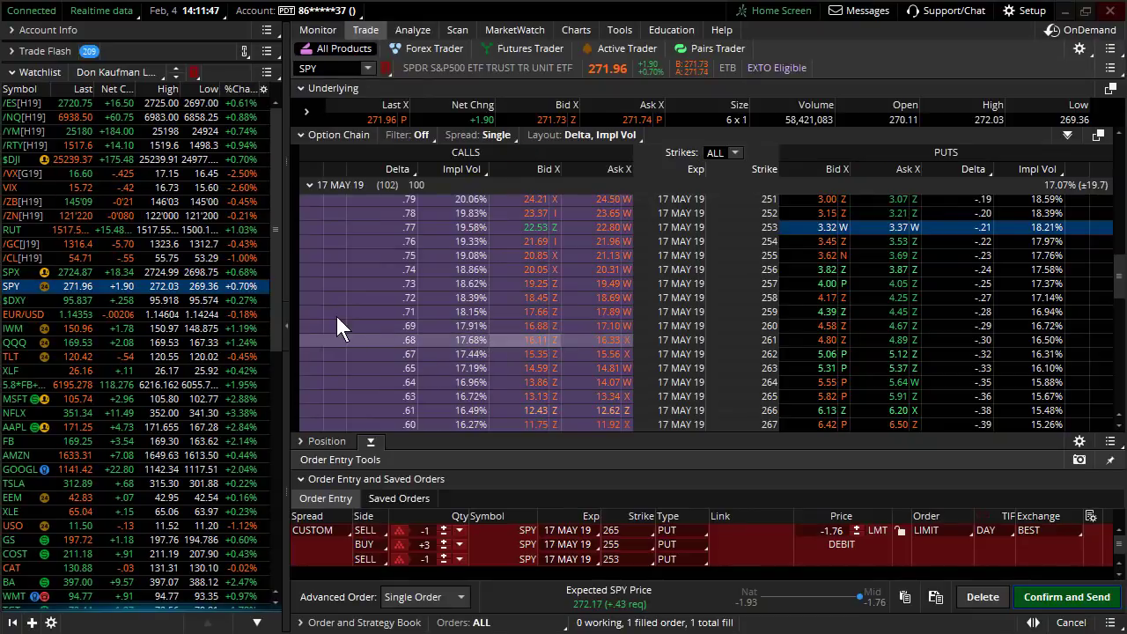
click(370, 441)
click(318, 184)
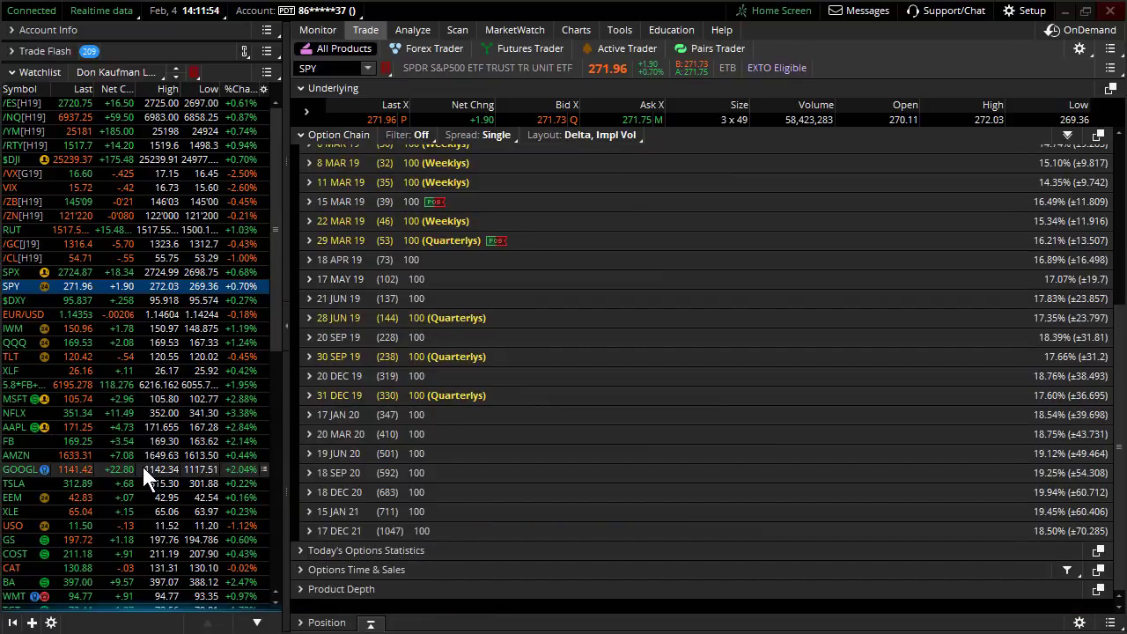
- Load GOOGL's option chain, examine the 8 FEB 19 strikes around the open 1137.5 and 1140 put positions, and collapse the expiration
click(141, 465)
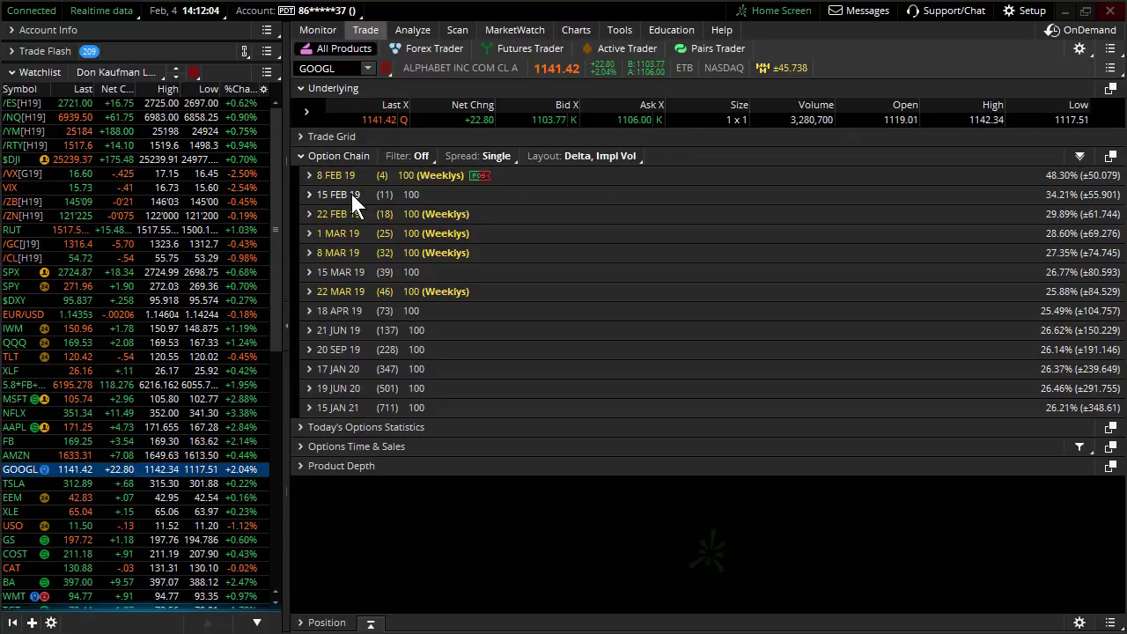
click(320, 176)
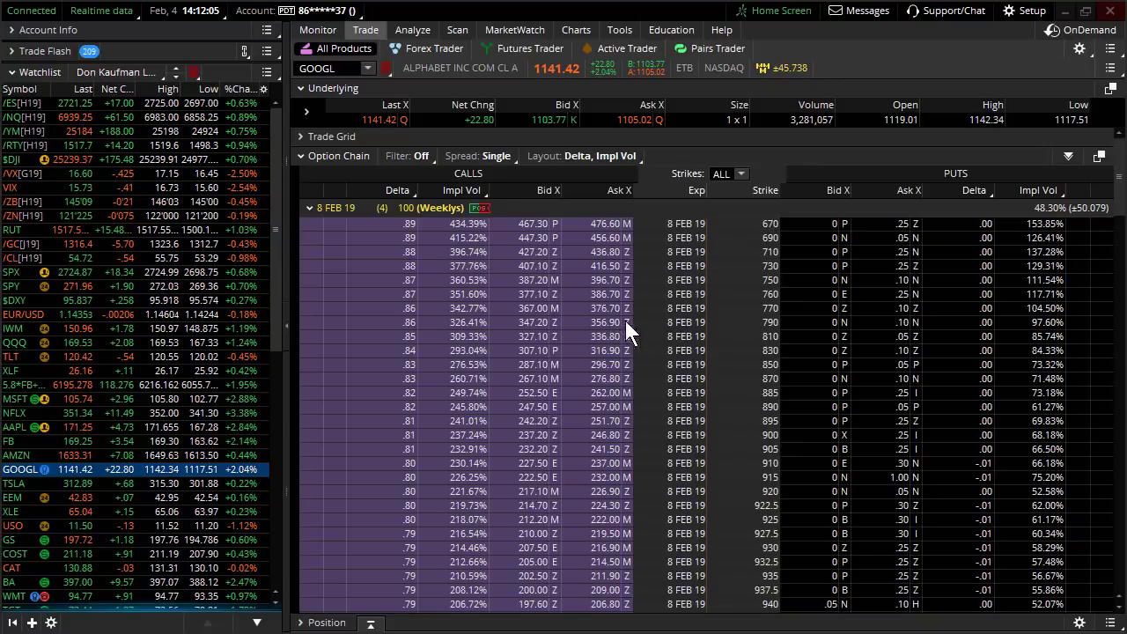
scroll(718, 414, down, 10)
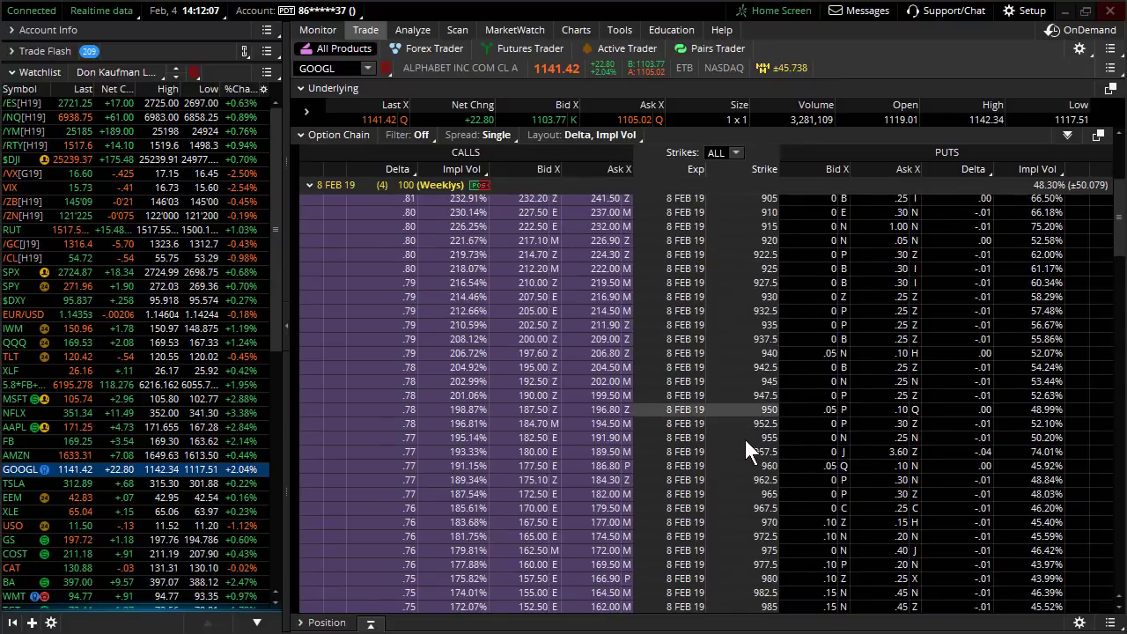
scroll(746, 498, down, 8)
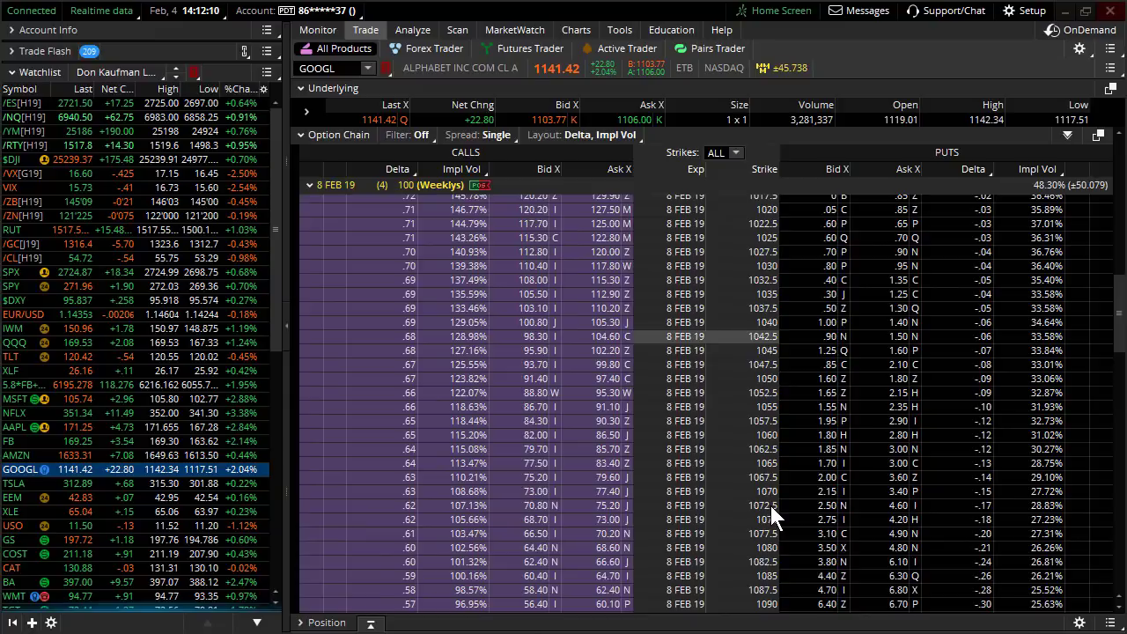
scroll(770, 511, down, 10)
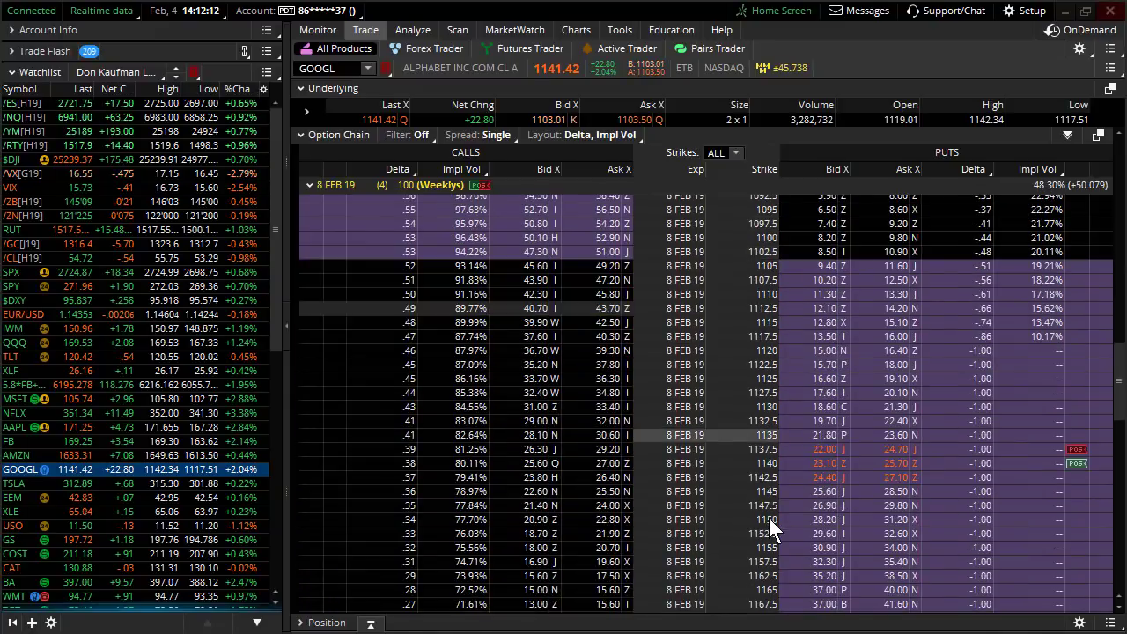
scroll(769, 518, down, 1)
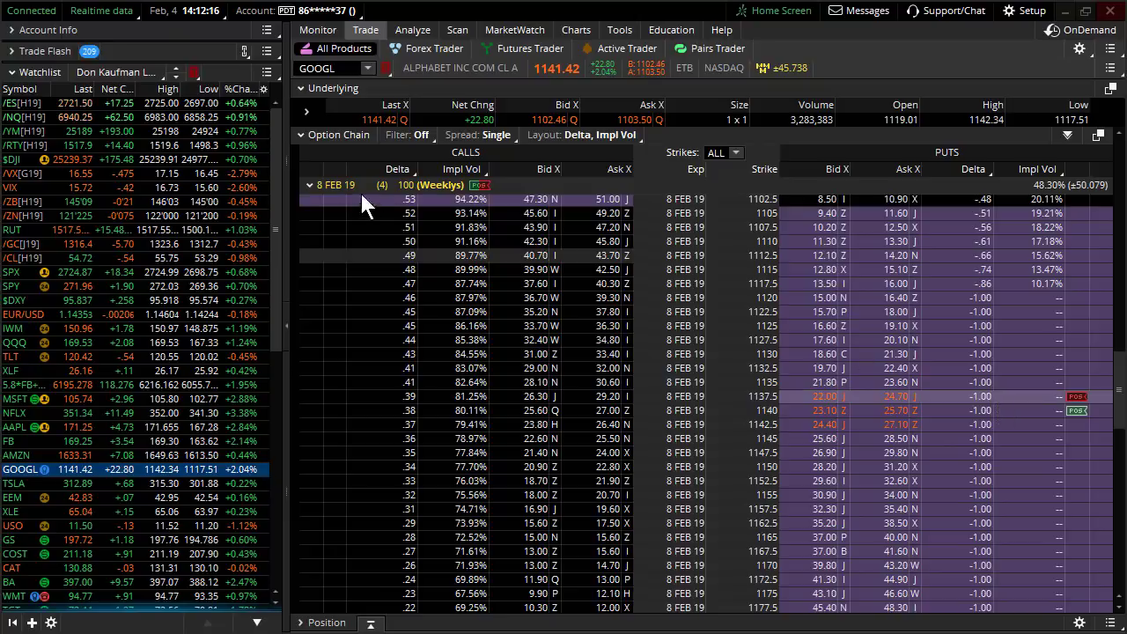
click(310, 185)
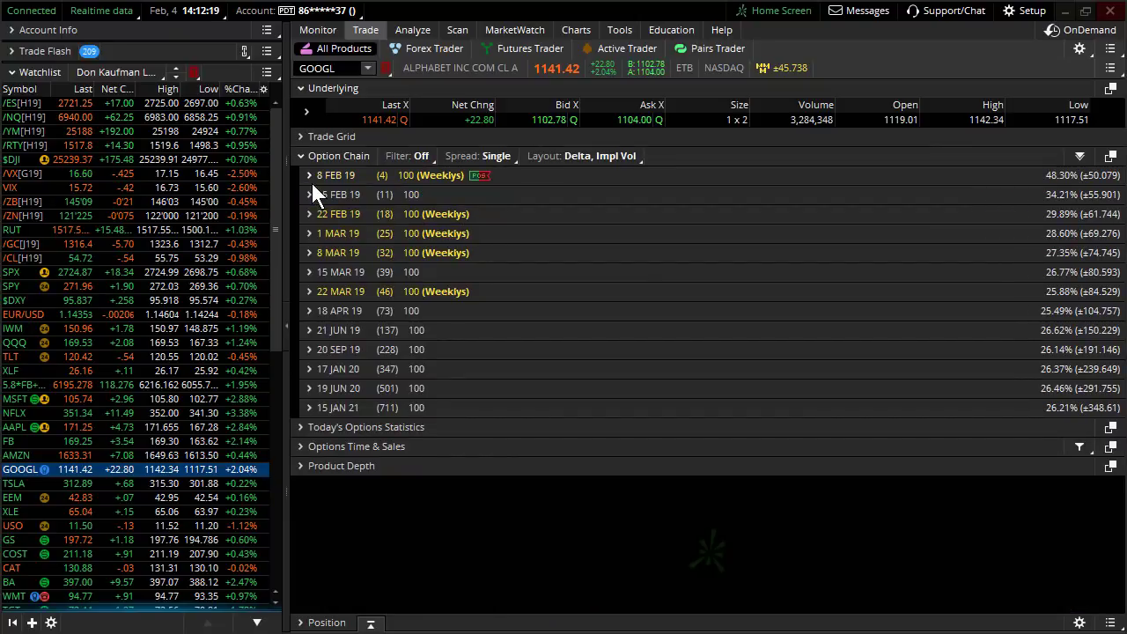